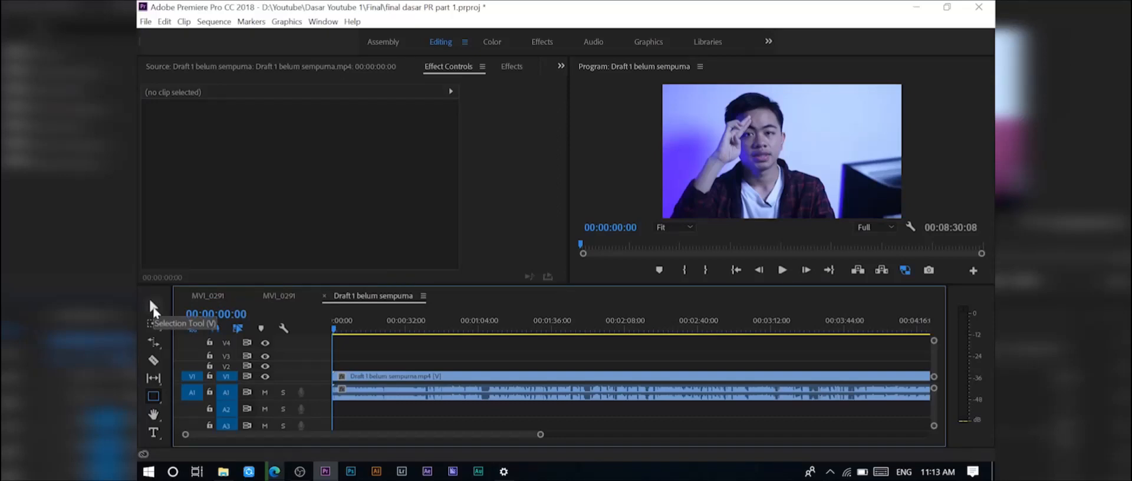
# - Select the Draft 1 belum sempurna clip with the Selection Tool and examine its video and audio effect properties
pyautogui.click(154, 307)
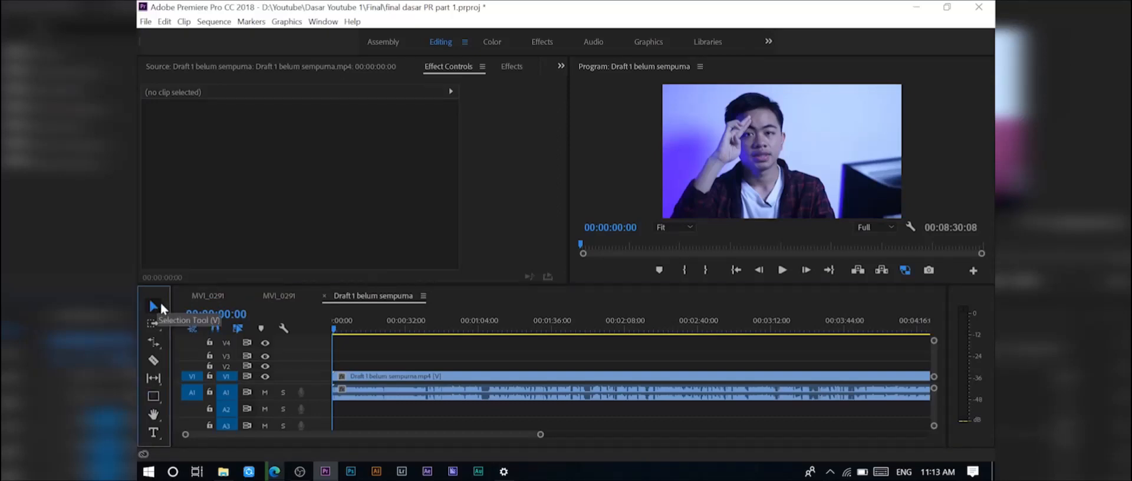
pyautogui.moveTo(538, 435); pyautogui.dragTo(741, 435)
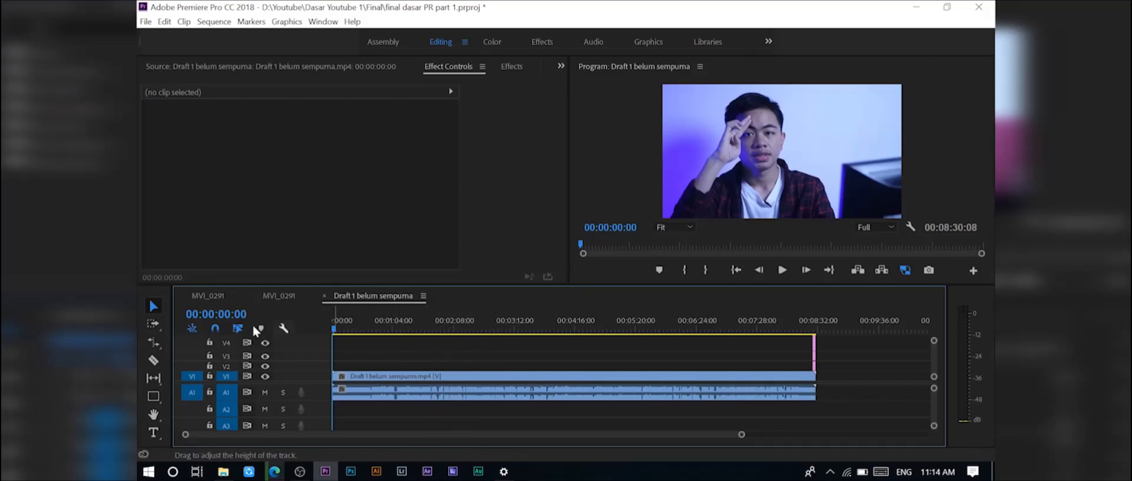
pyautogui.click(152, 306)
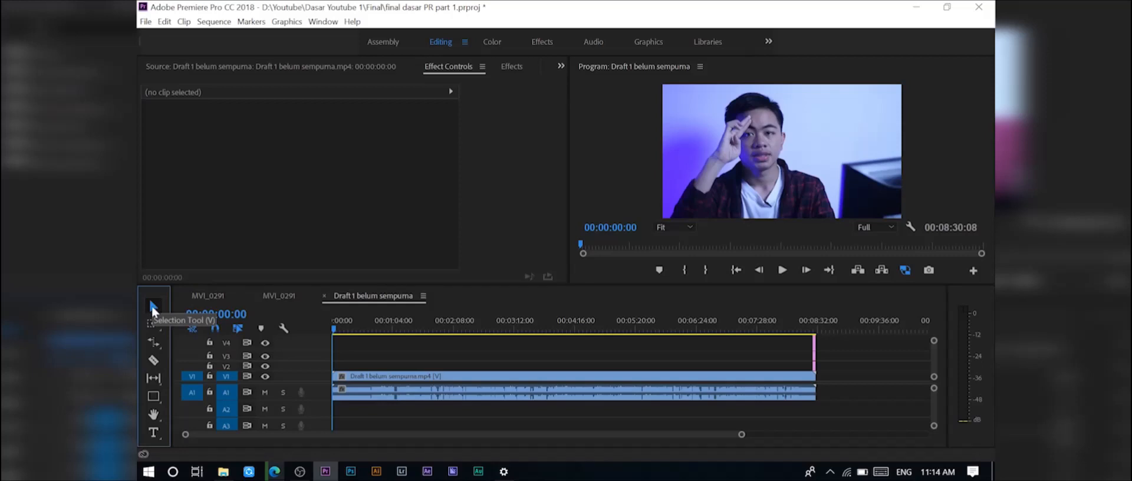
pyautogui.click(480, 380)
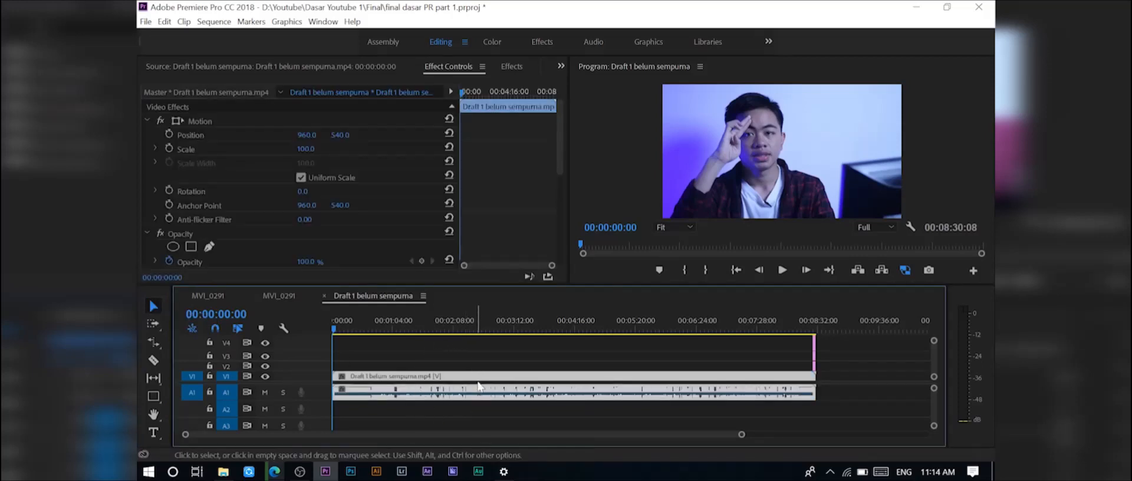
pyautogui.scroll(-3, 184, 176)
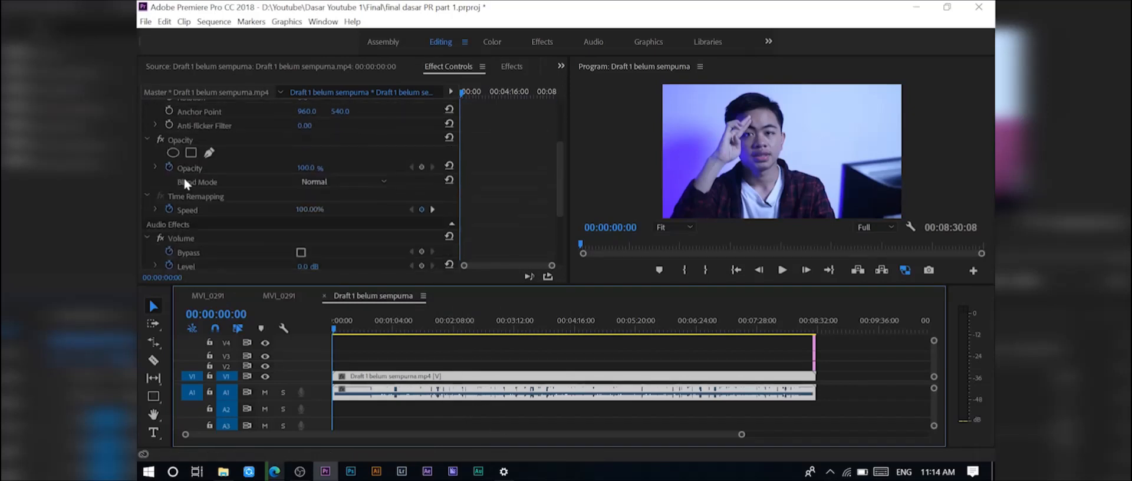
pyautogui.scroll(3, 184, 175)
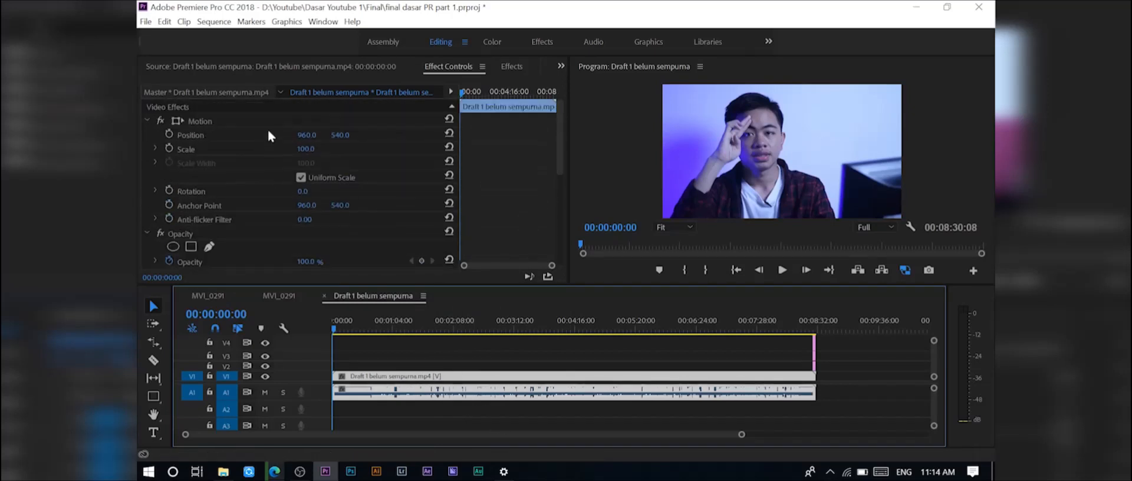
# - Razor the clip at about 00:01:07 and again about 25 seconds further on, and delete the linked section between the cuts
pyautogui.click(156, 328)
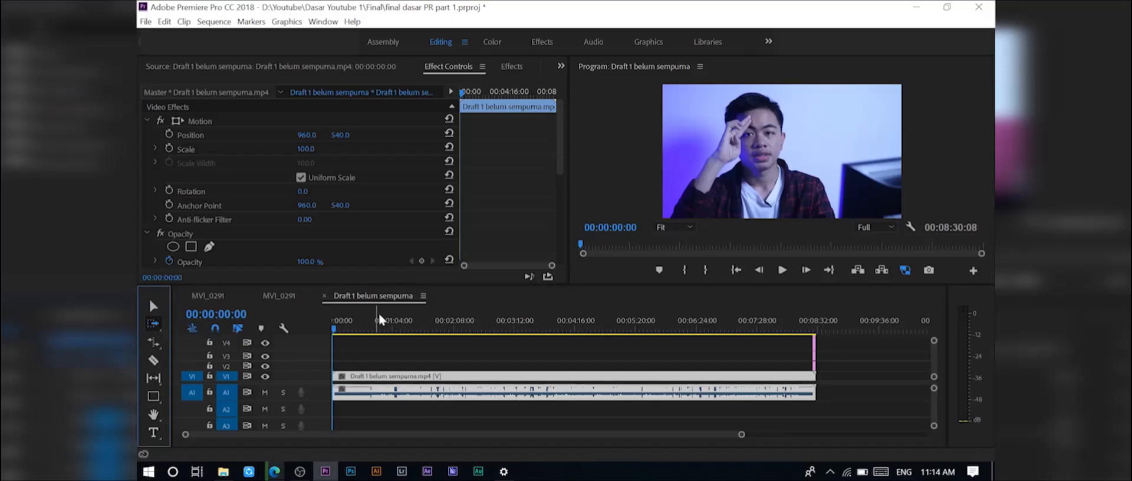
pyautogui.click(154, 361)
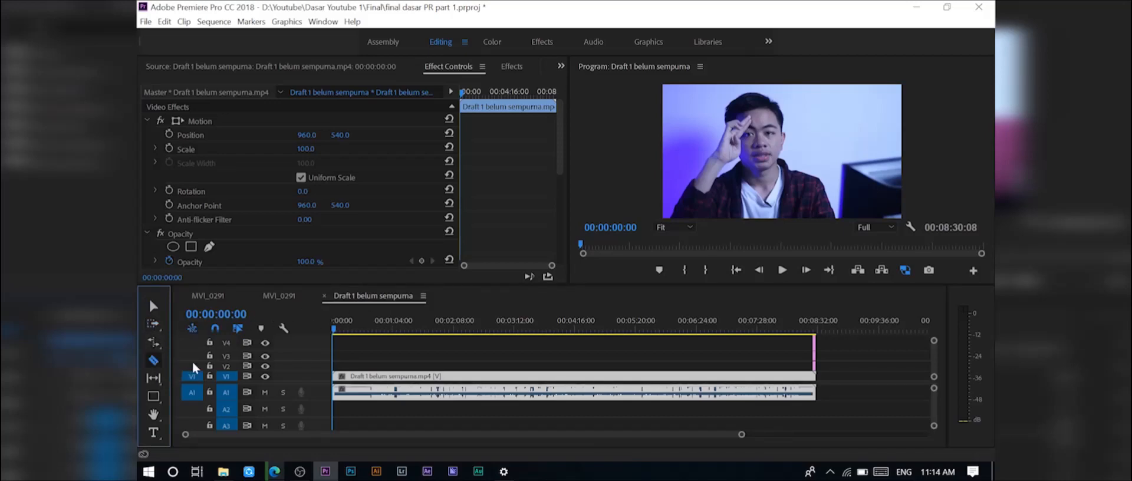
pyautogui.click(396, 383)
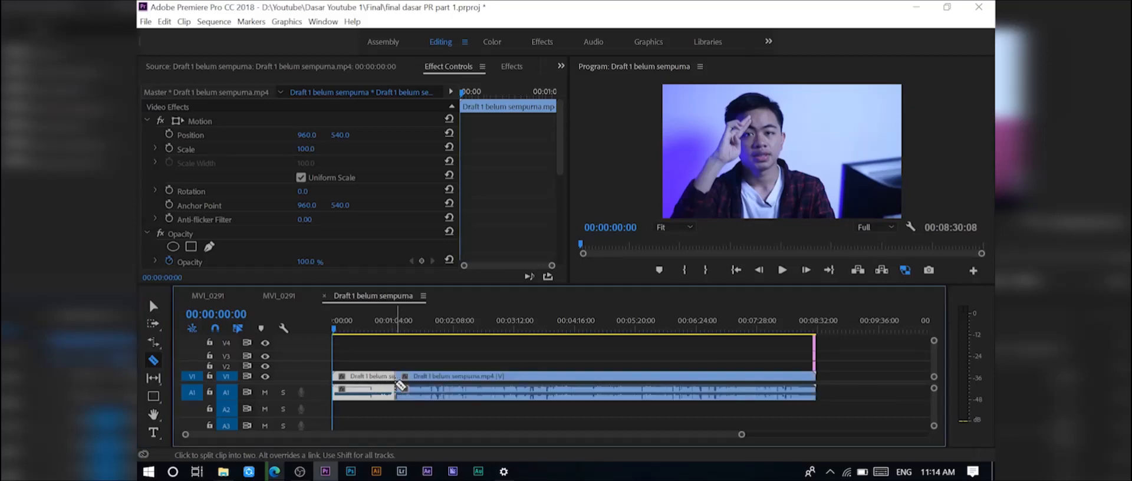
pyautogui.click(153, 306)
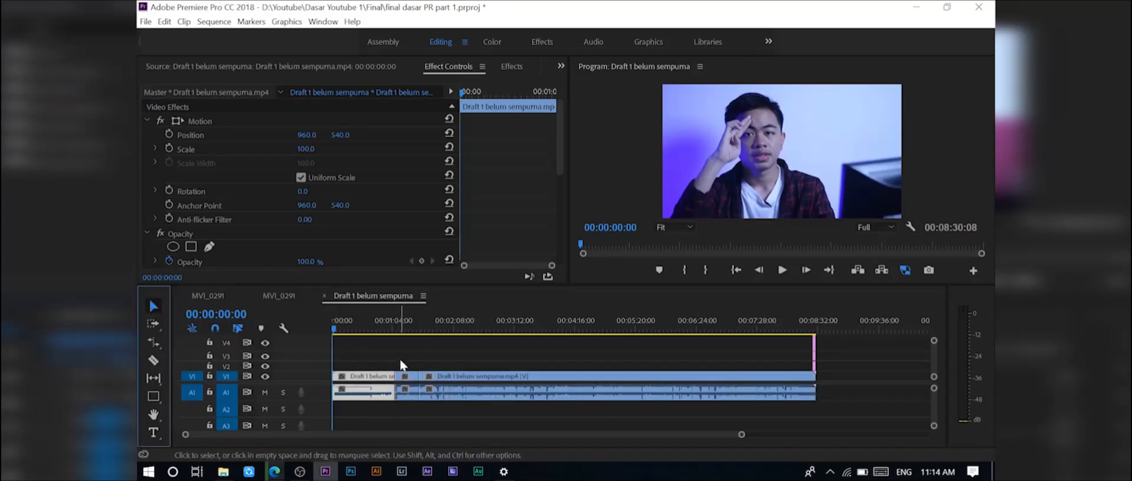
pyautogui.click(405, 396)
pyautogui.press('Delete')
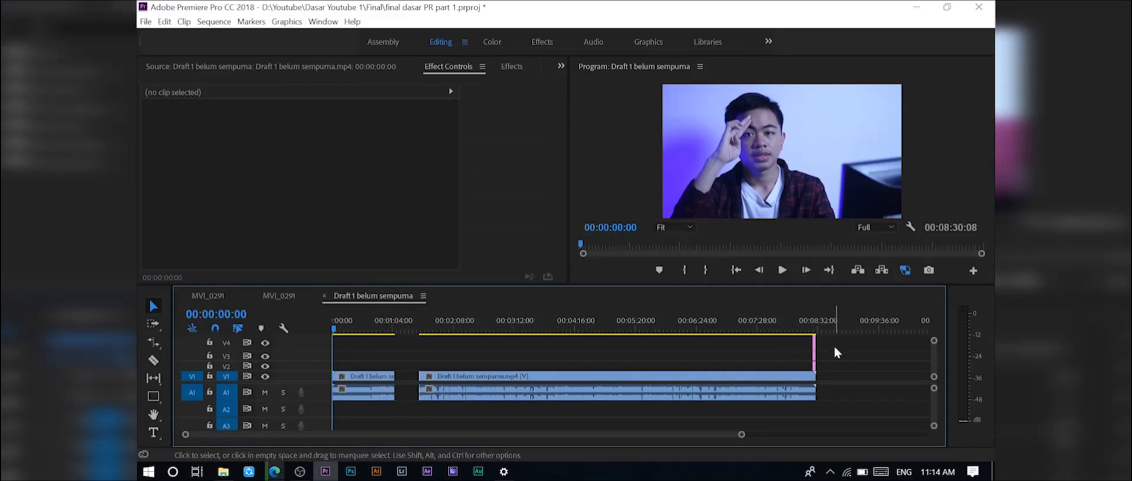
# - Move only the long second clip back against the first one, and place the playhead at 00:01:00:23
pyautogui.click(628, 377)
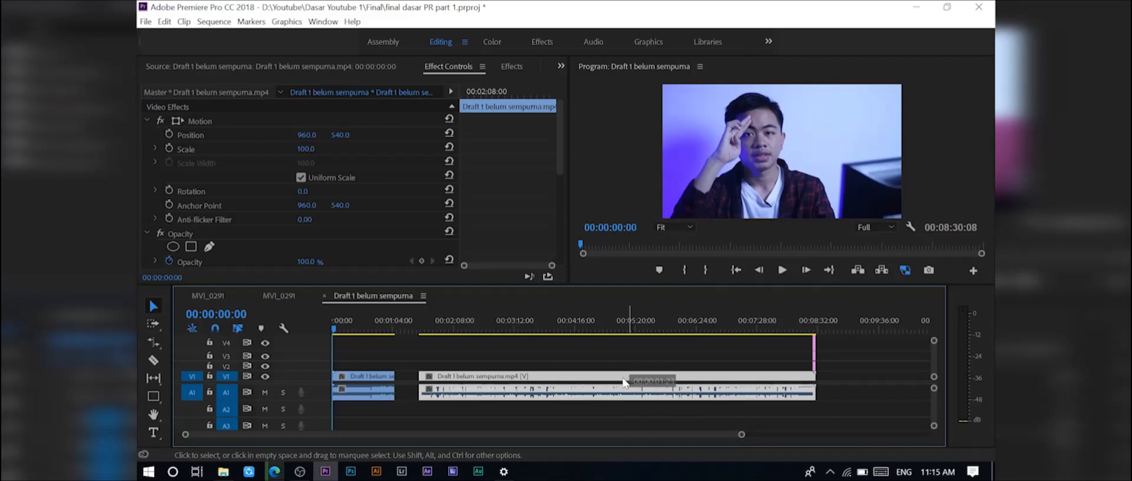
pyautogui.moveTo(629, 381); pyautogui.dragTo(613, 384)
pyautogui.click(814, 329)
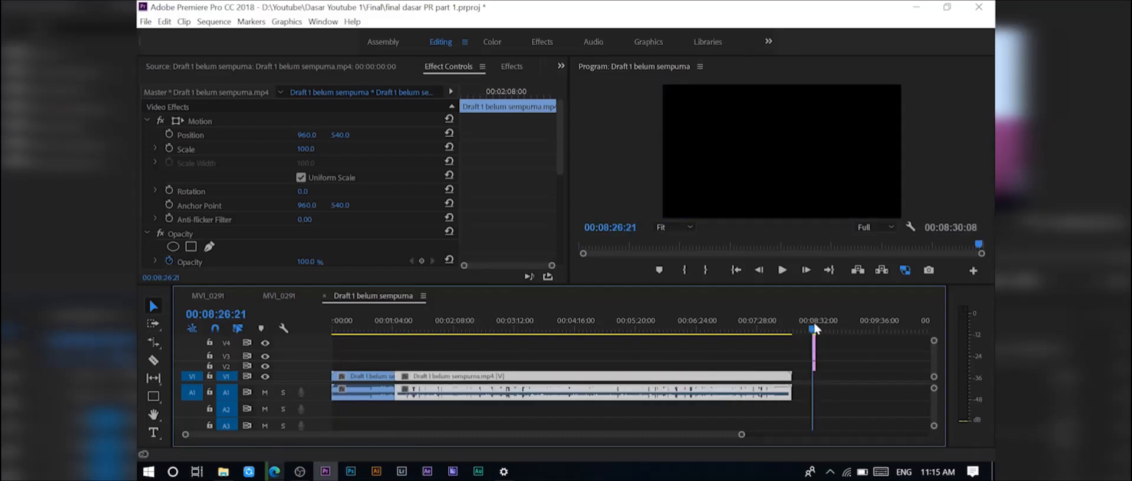
pyautogui.moveTo(814, 329); pyautogui.dragTo(389, 323)
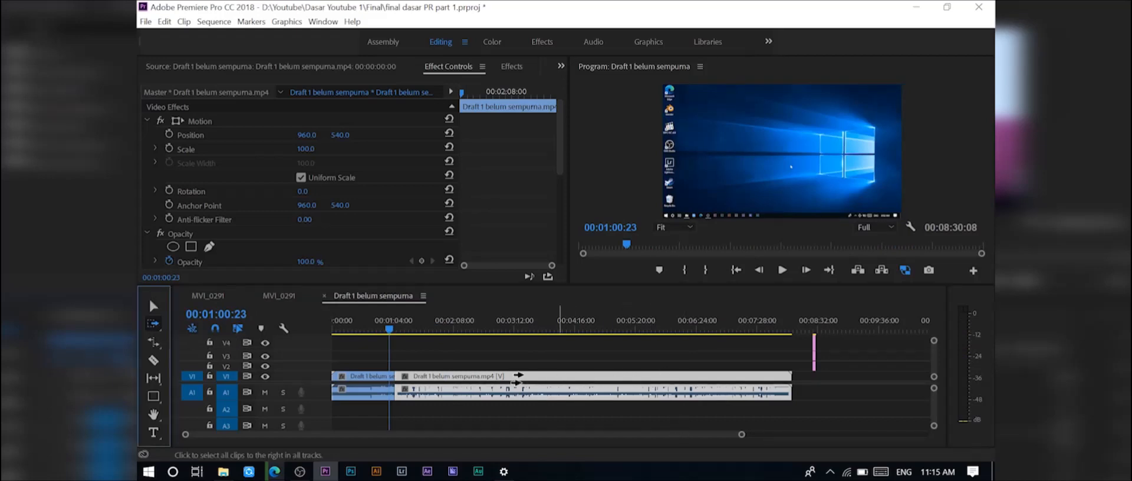
# - Reopen the gap after the first clip, and close it by moving all following clips together with Track Select Forward
pyautogui.moveTo(570, 380); pyautogui.dragTo(594, 381)
pyautogui.press('a')
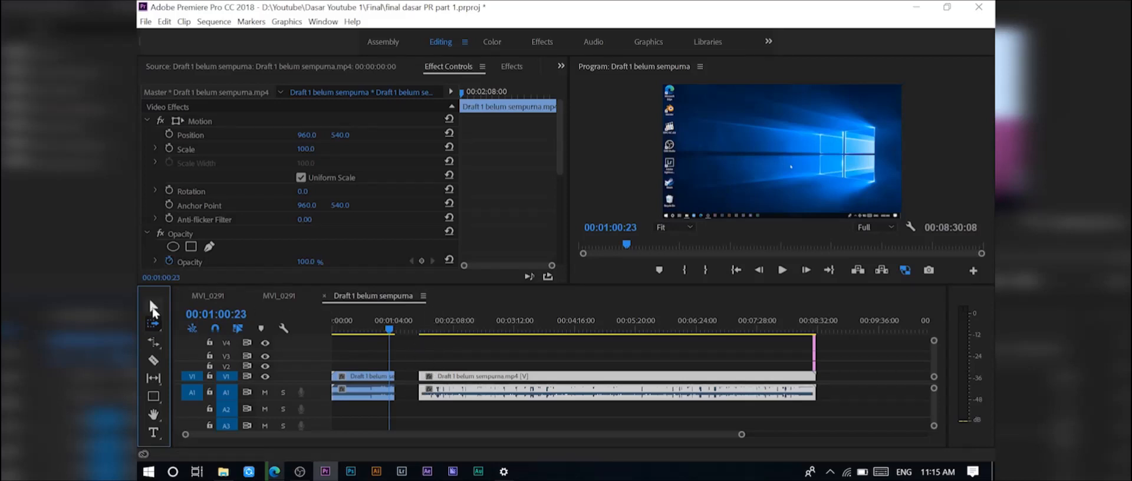
pyautogui.click(531, 378)
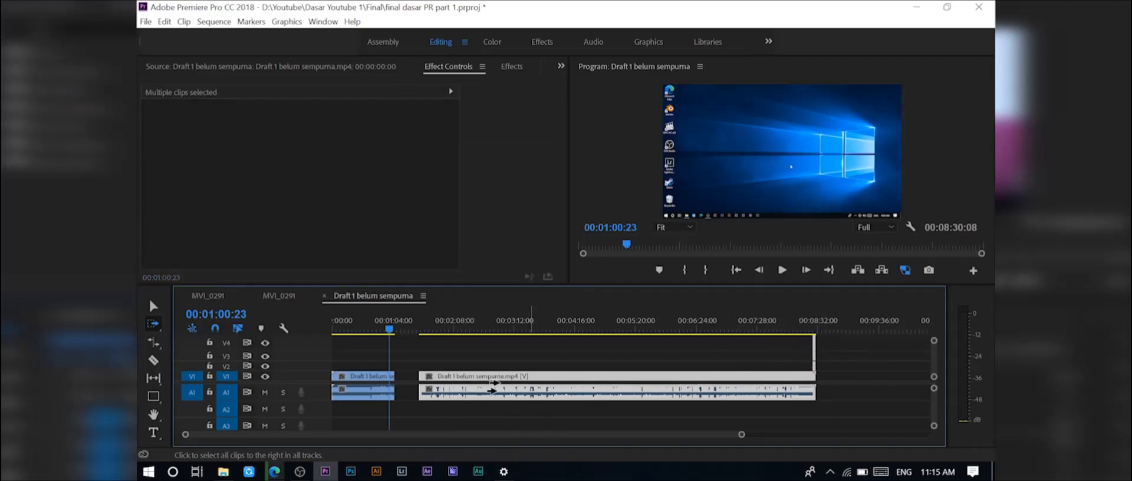
pyautogui.moveTo(492, 389); pyautogui.dragTo(468, 389)
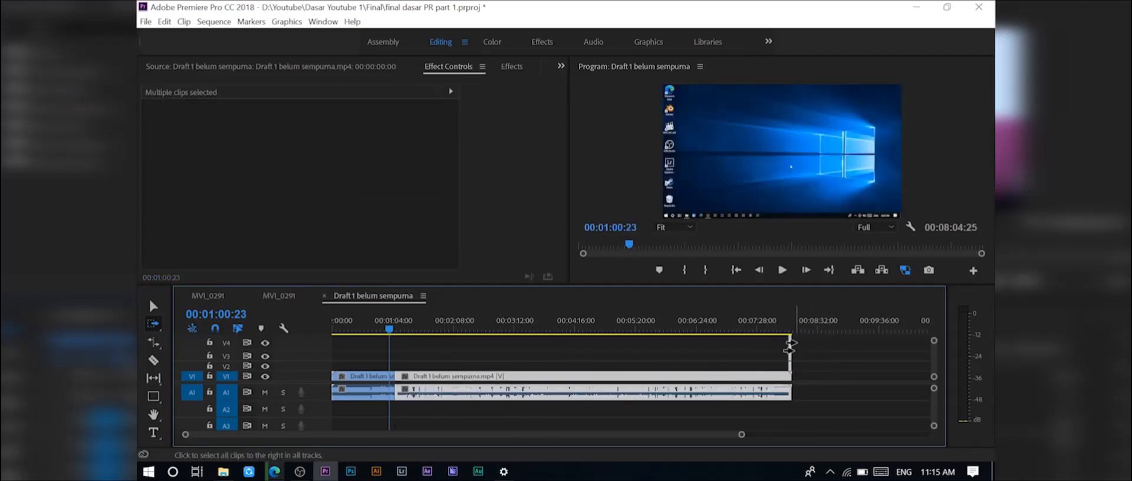
# - Choose the Track Select Backward Tool, return to the Selection Tool and move all clips after the first one to a later time
pyautogui.click(152, 324)
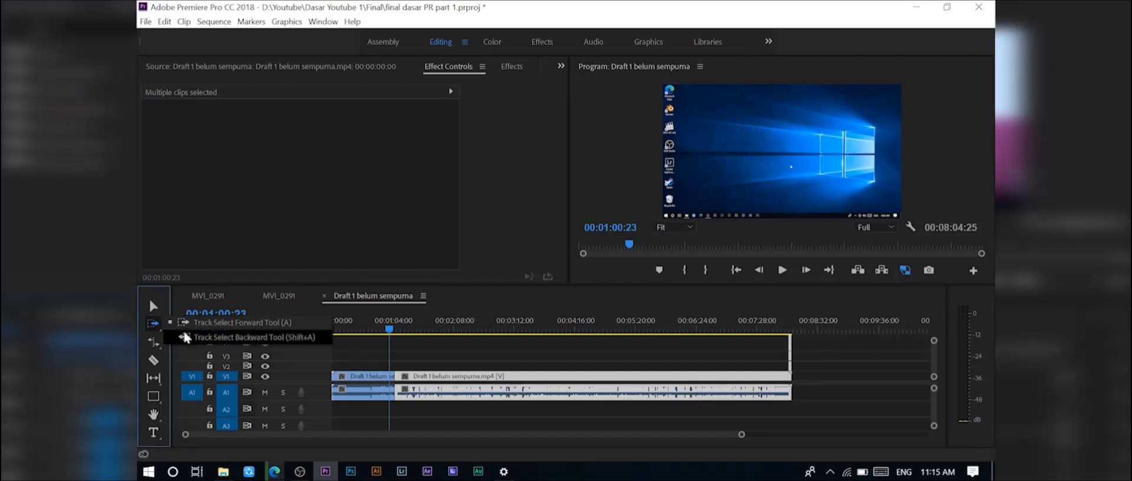
pyautogui.click(184, 337)
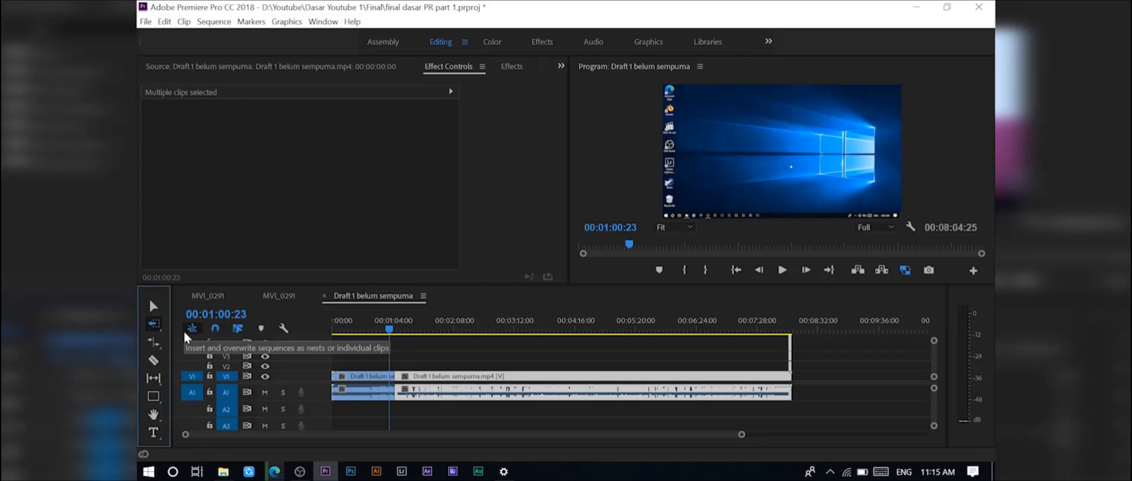
pyautogui.press('v')
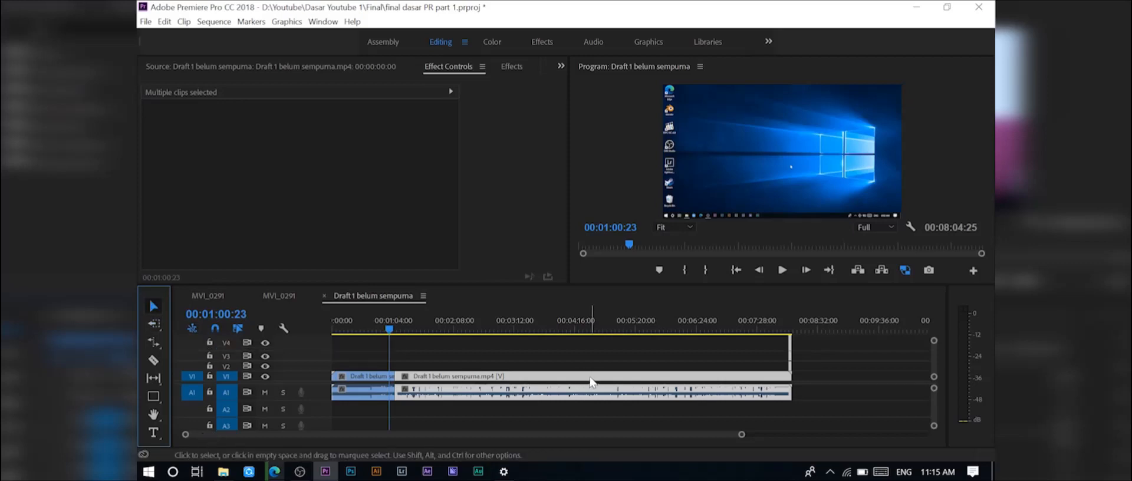
pyautogui.moveTo(593, 379); pyautogui.dragTo(638, 381)
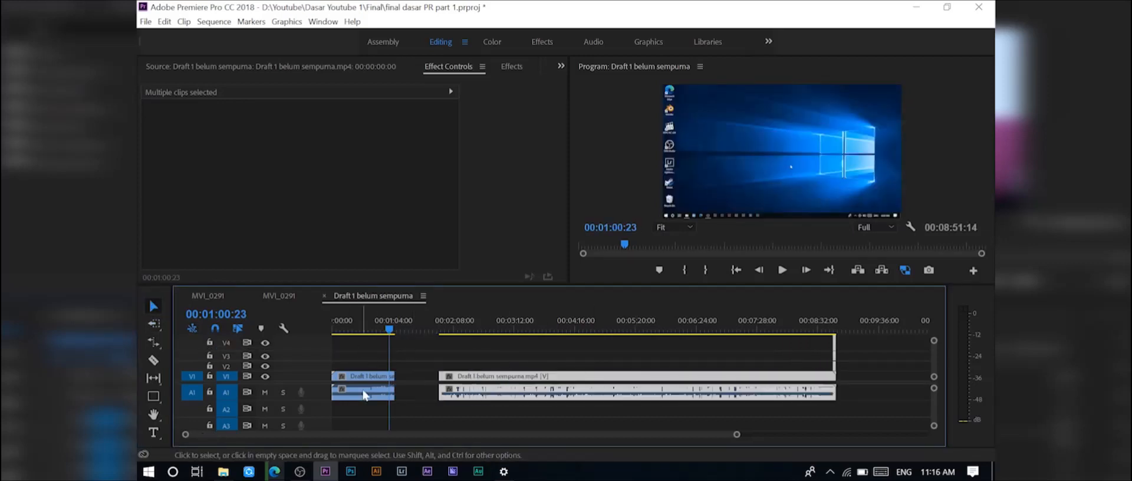
# - Move the first clip later with the Track Select Backward Tool until it meets the start of the second clip
pyautogui.click(153, 324)
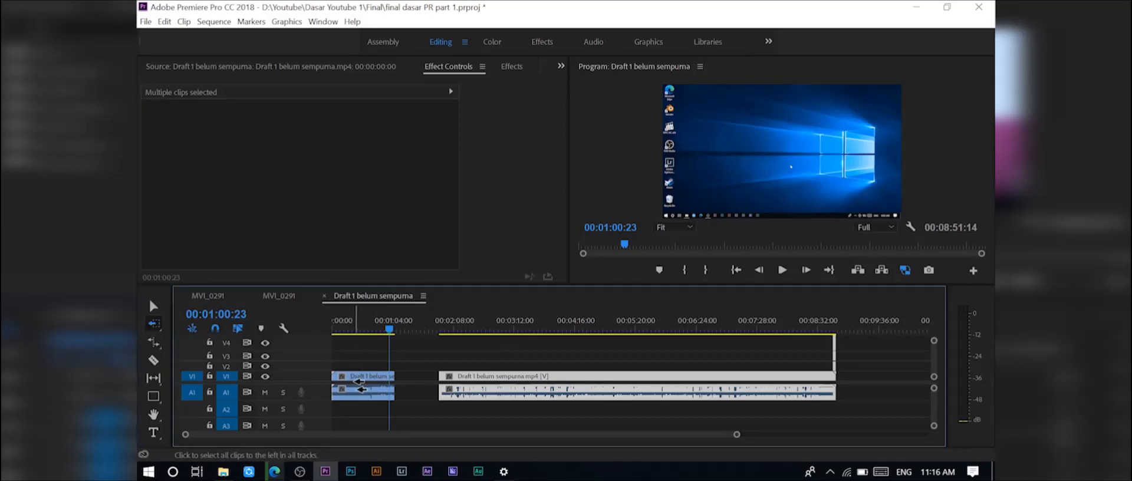
pyautogui.click(360, 377)
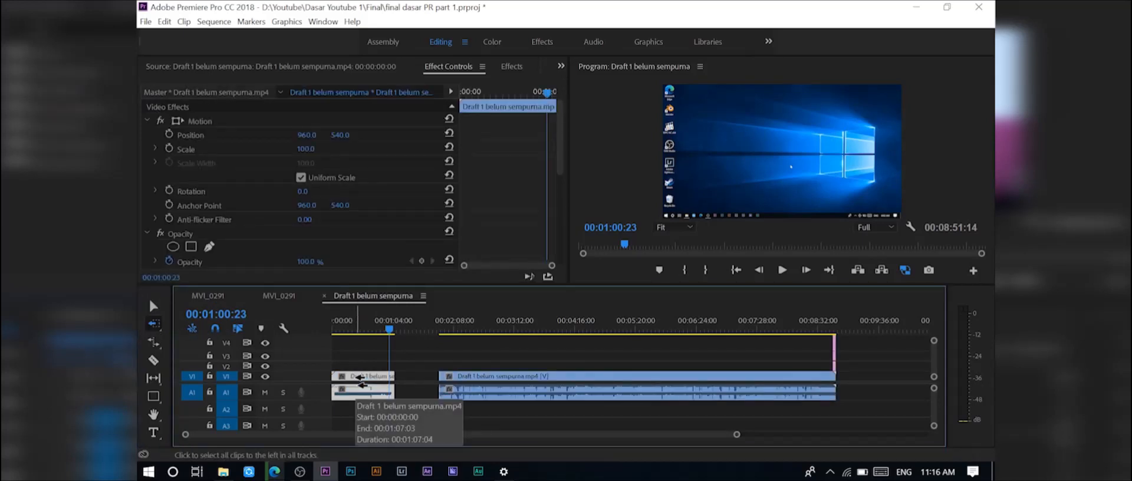
pyautogui.moveTo(358, 378); pyautogui.dragTo(403, 378)
pyautogui.click(153, 307)
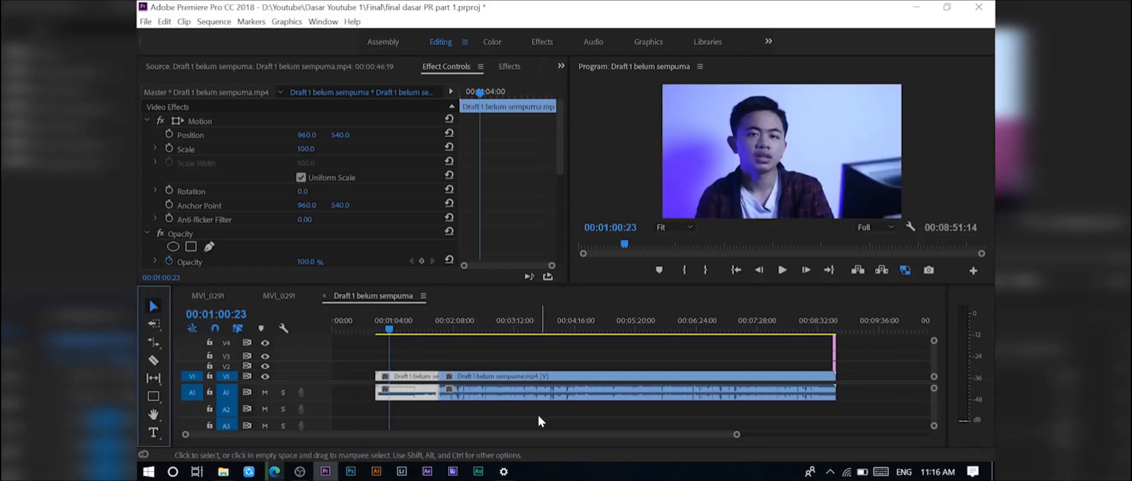
# - Select all clips on the timeline with the Track Select Forward Tool and move them back to the sequence start
pyautogui.click(451, 394)
pyautogui.click(159, 326)
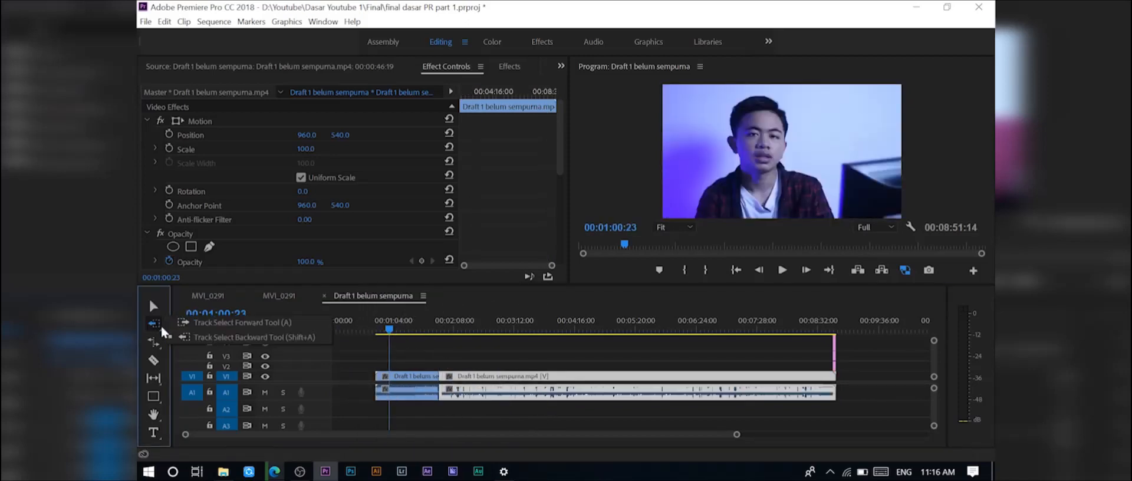
pyautogui.click(205, 322)
pyautogui.click(387, 377)
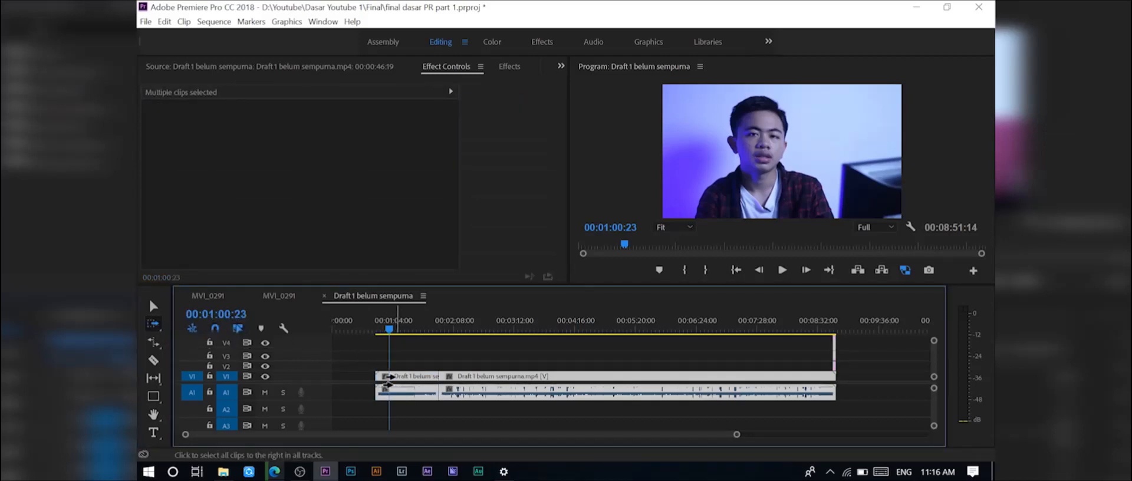
pyautogui.moveTo(386, 377); pyautogui.dragTo(339, 376)
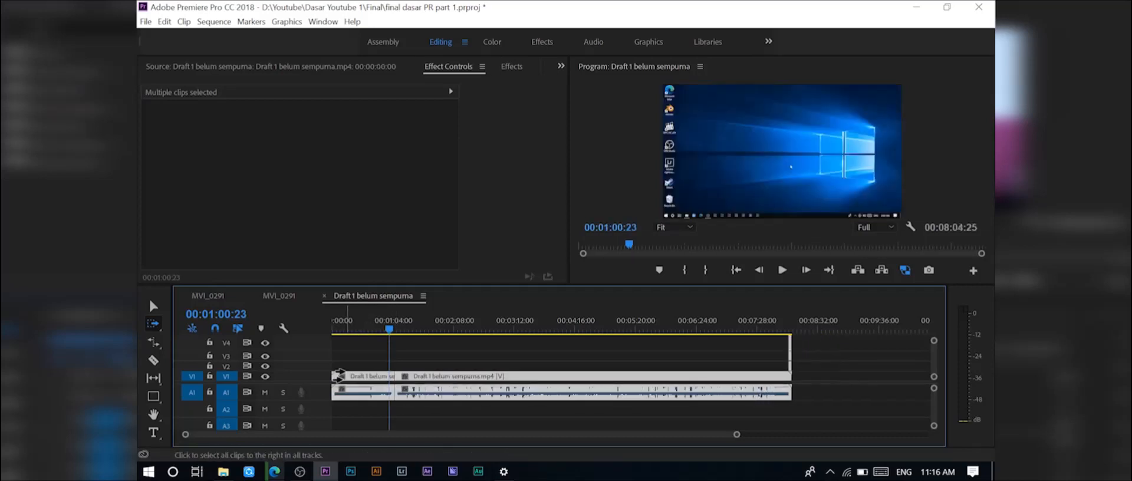
# - Shorten the first clip with the Rate Stretch Tool to 118.68% speed, and place the playhead at 00:00:17:05
pyautogui.click(153, 343)
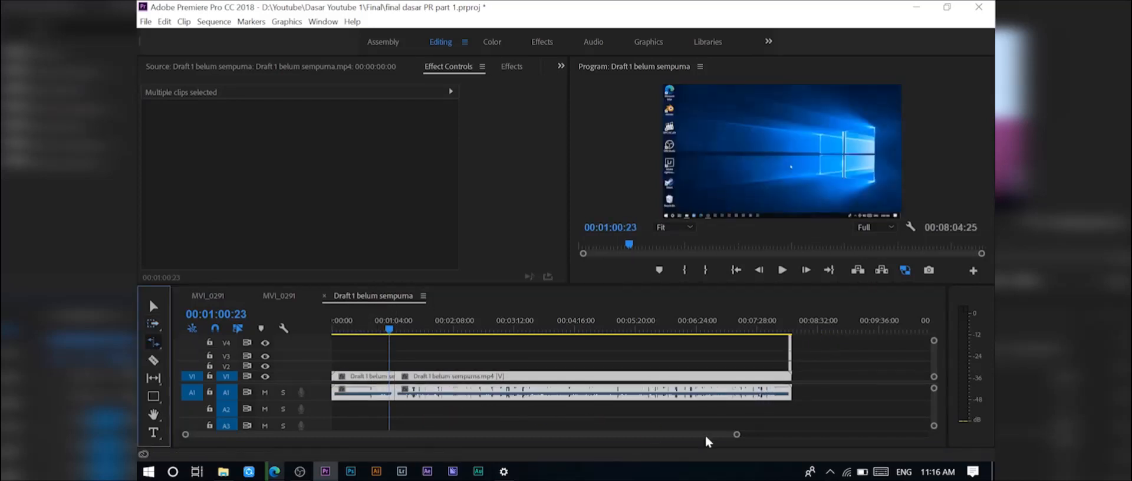
pyautogui.moveTo(737, 437); pyautogui.dragTo(459, 434)
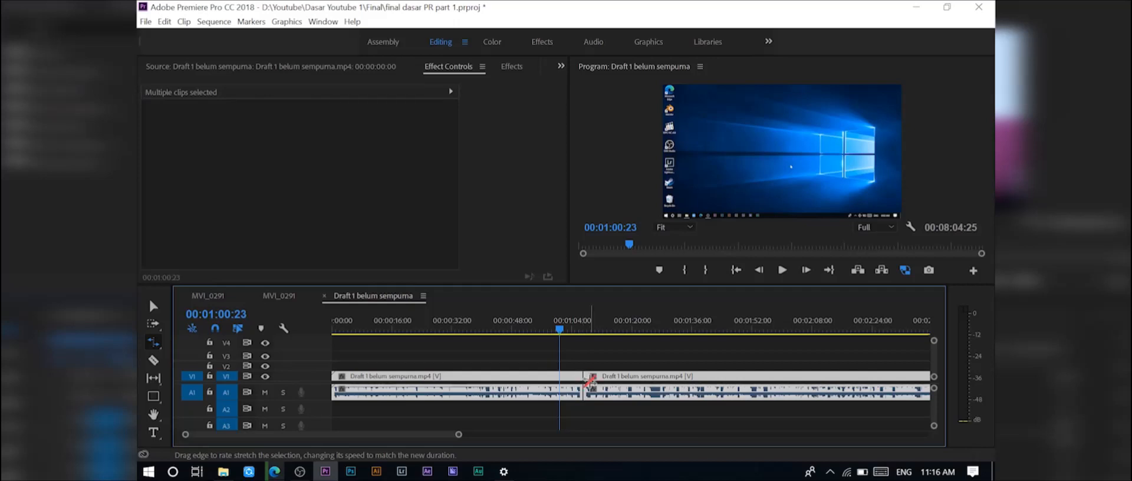
pyautogui.click(574, 352)
pyautogui.click(564, 386)
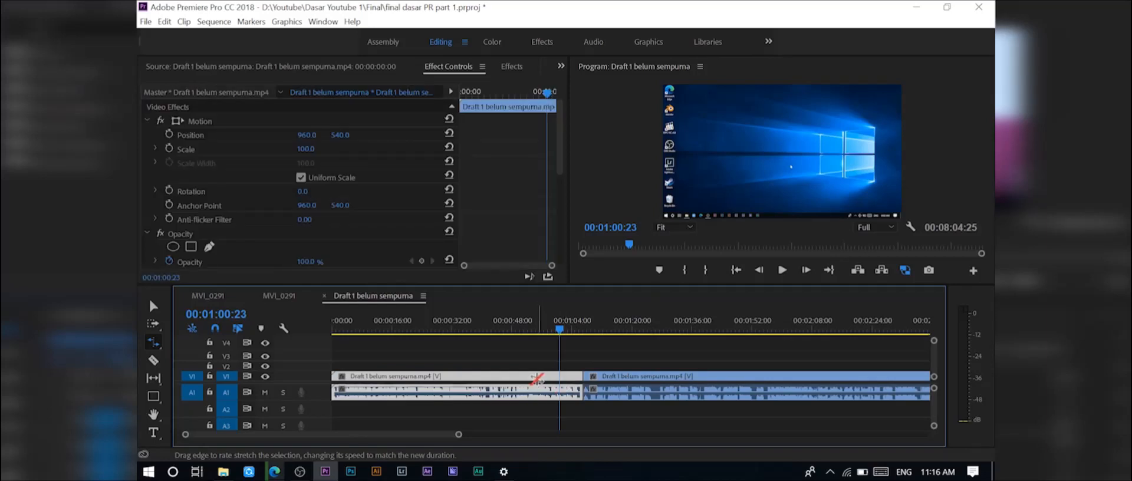
pyautogui.moveTo(581, 378); pyautogui.dragTo(543, 377)
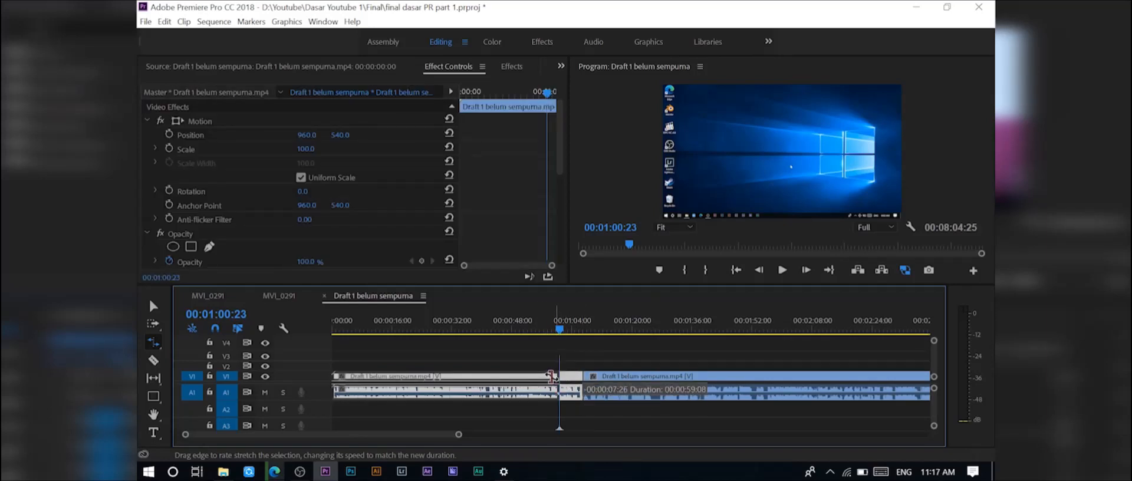
pyautogui.moveTo(454, 327); pyautogui.dragTo(396, 324)
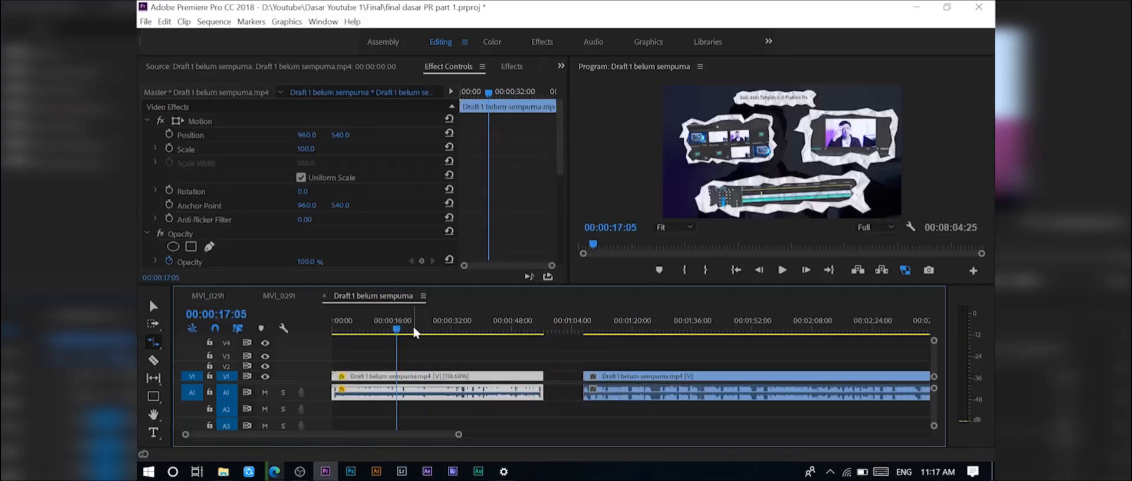
# - Rate-stretch the first clip to 154.92% speed for a playback preview, and stretch its end back out to the second clip
pyautogui.moveTo(541, 387); pyautogui.dragTo(468, 375)
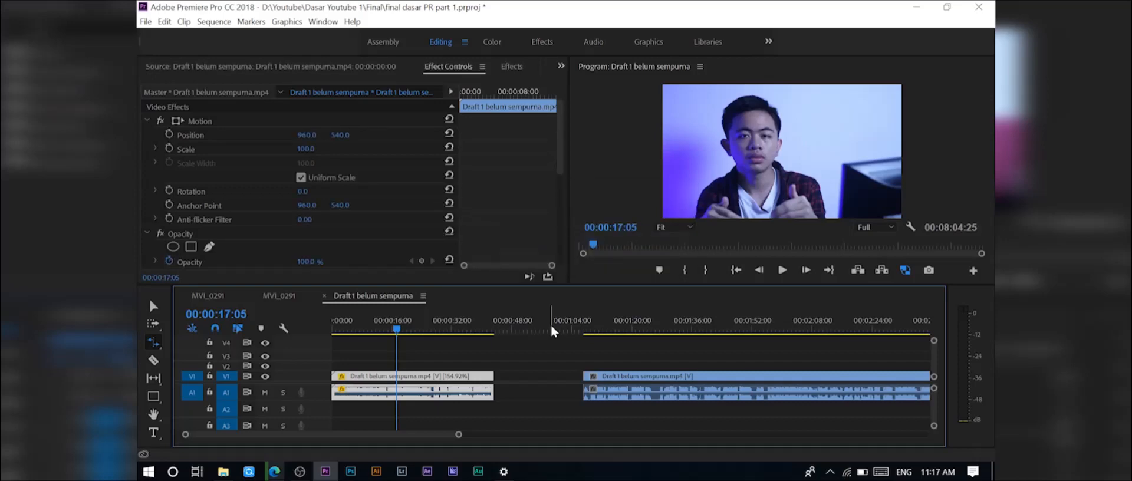
pyautogui.press('space')
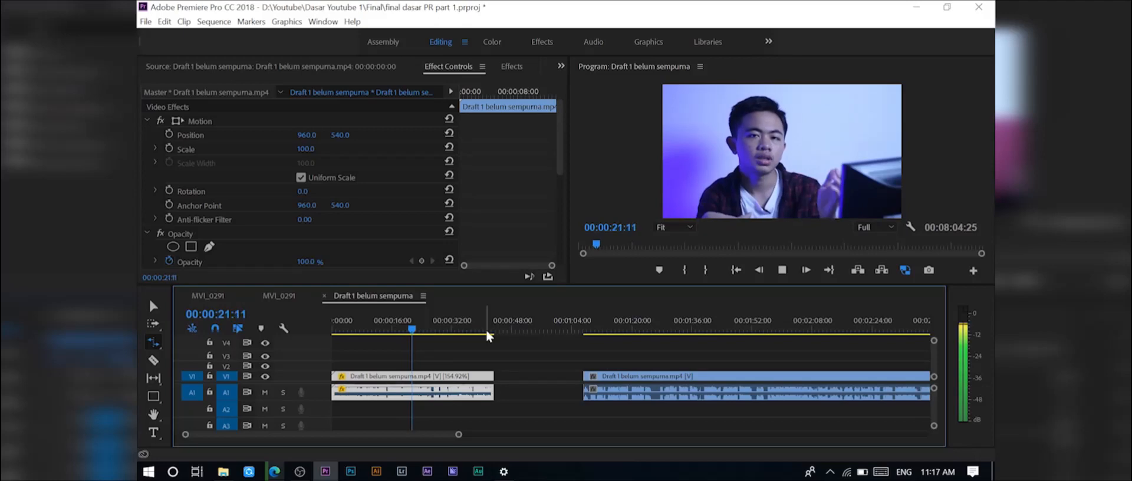
pyautogui.moveTo(493, 381); pyautogui.dragTo(583, 383)
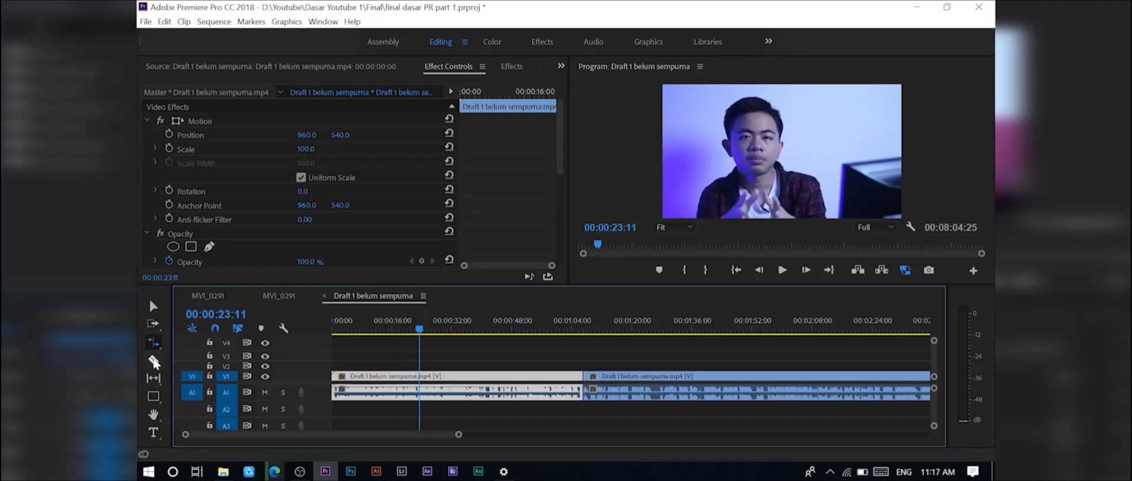
# - Split the second clip with the Razor Tool at about 00:01:23:10 and 00:01:39:01
pyautogui.click(154, 361)
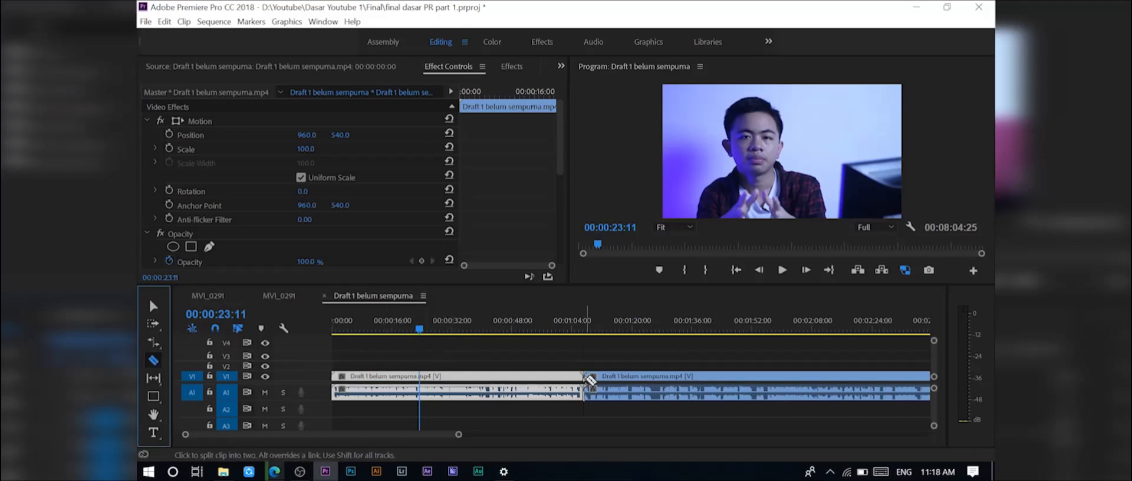
pyautogui.click(647, 380)
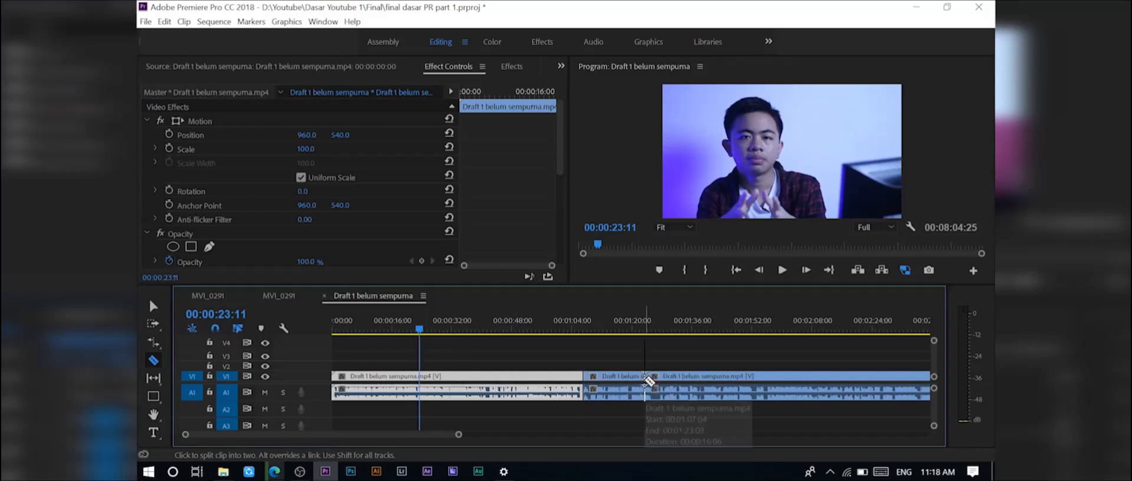
pyautogui.click(708, 379)
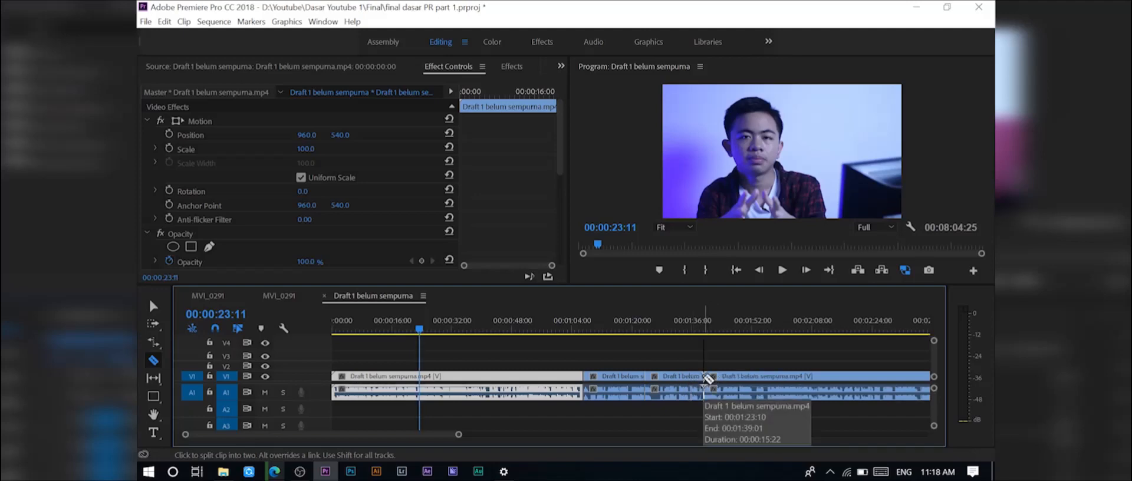
# - Delete the segment between the two new cuts from the timeline, and undo the deletion
pyautogui.click(153, 306)
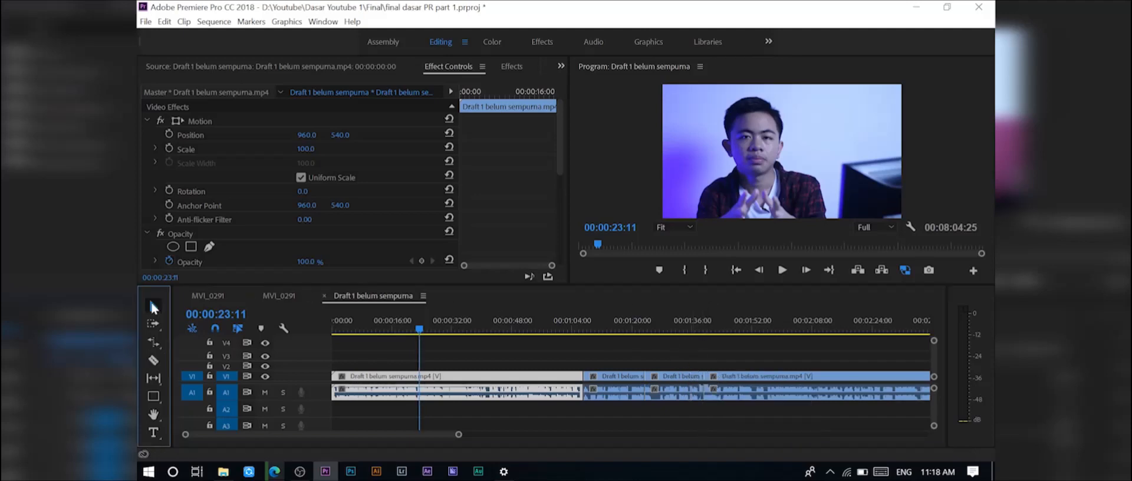
pyautogui.click(721, 380)
pyautogui.click(689, 382)
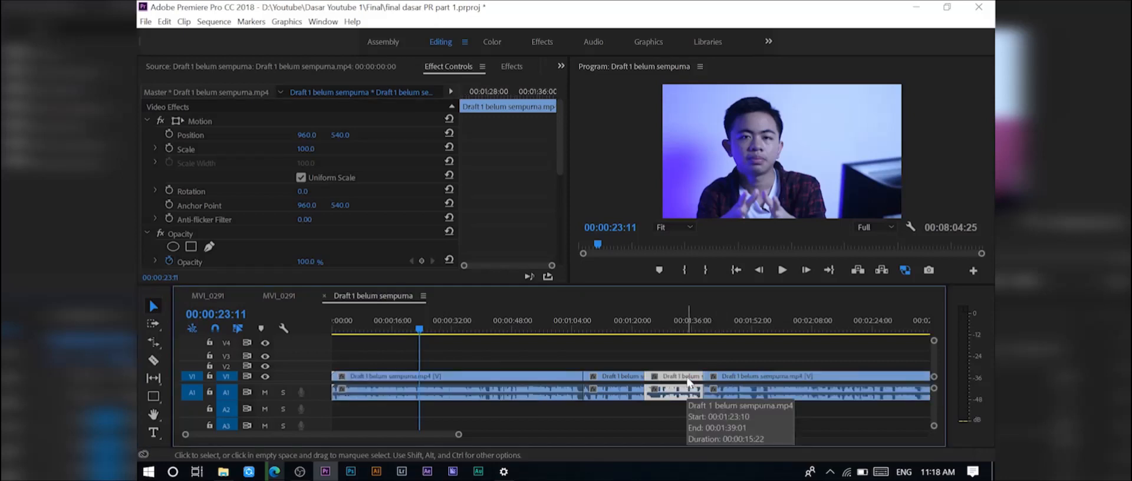
pyautogui.press('Delete')
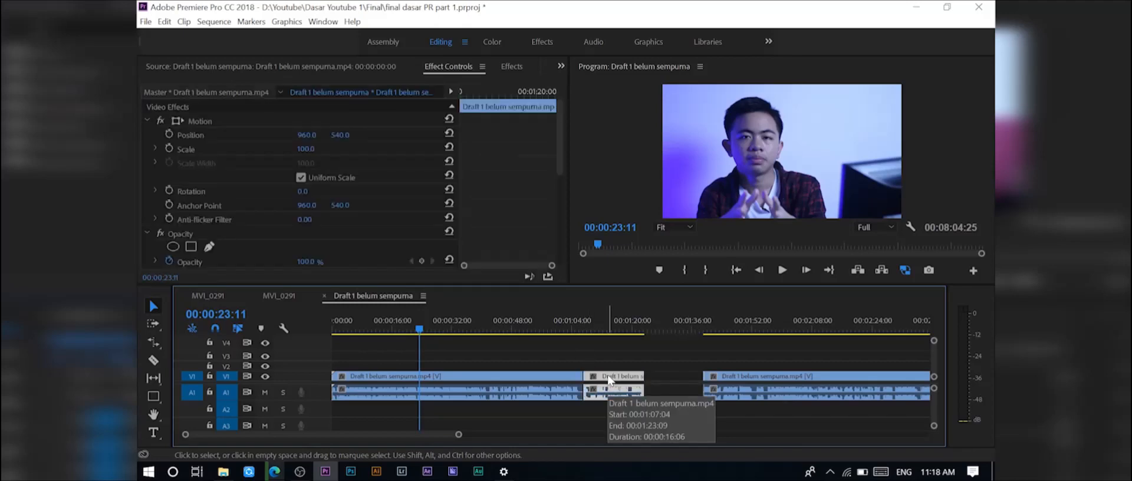
pyautogui.hotkey('ctrl', 'z')
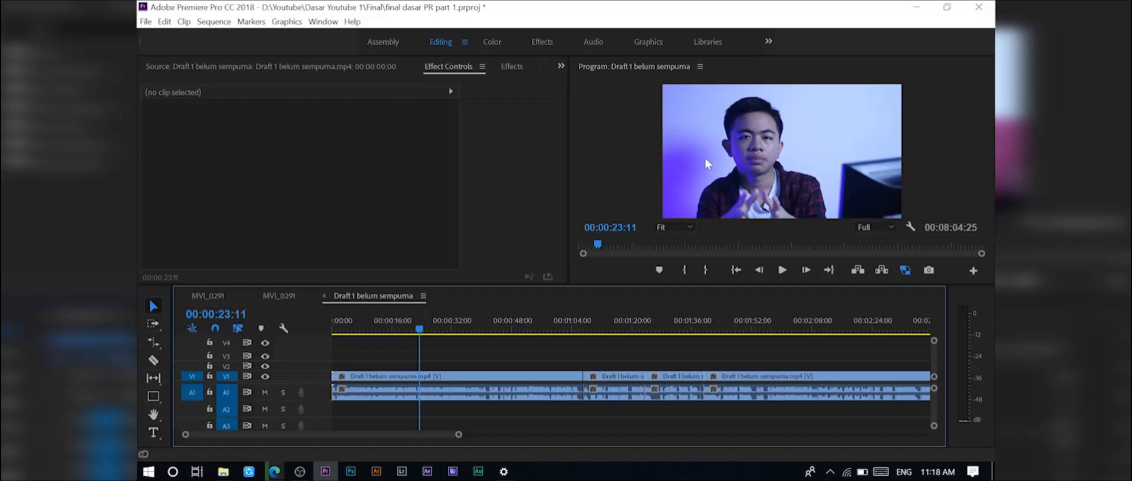
# - Draw a wide rectangle across the middle of the video frame, remove its graphic clip, and place the playhead at 00:00:25:17
pyautogui.click(151, 393)
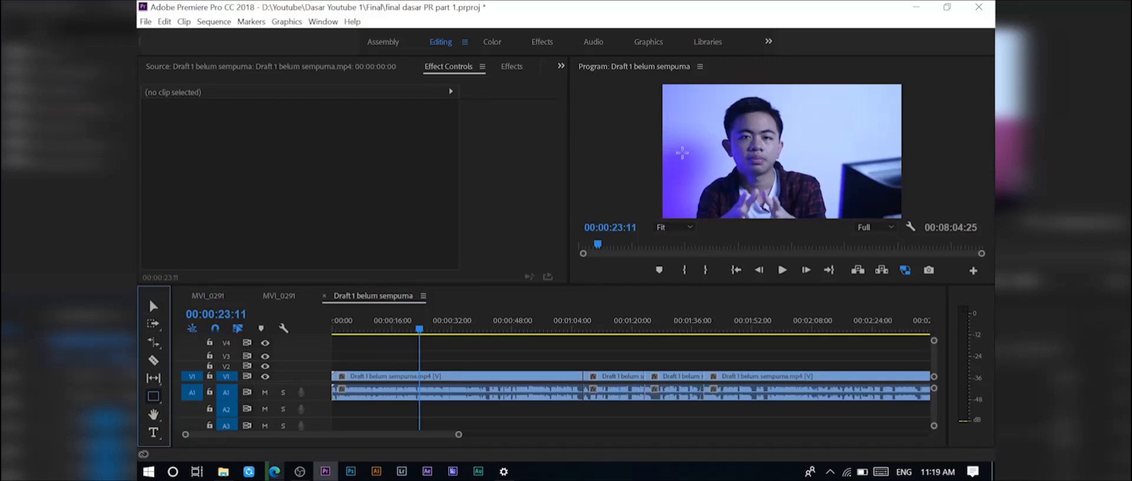
pyautogui.moveTo(679, 145); pyautogui.dragTo(829, 180)
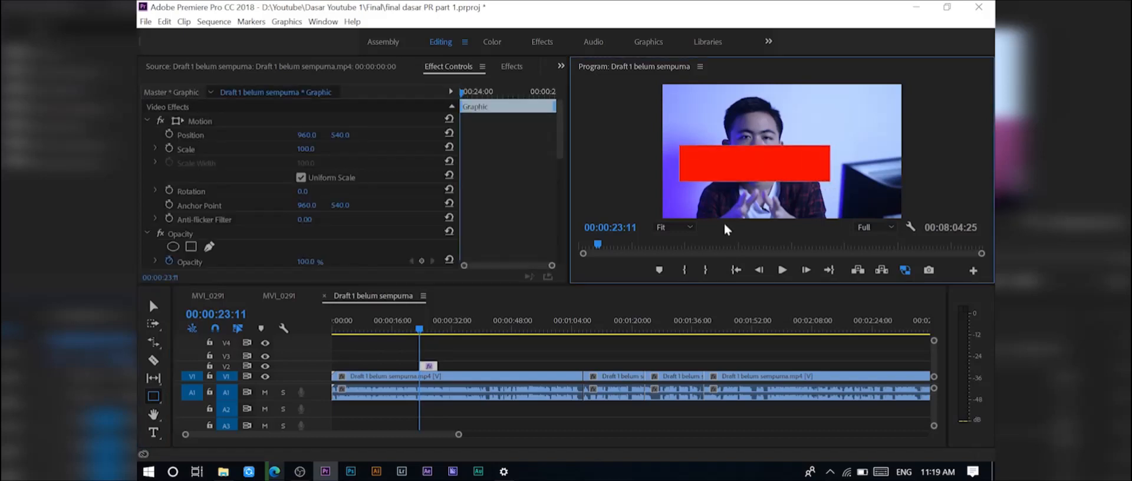
pyautogui.click(428, 330)
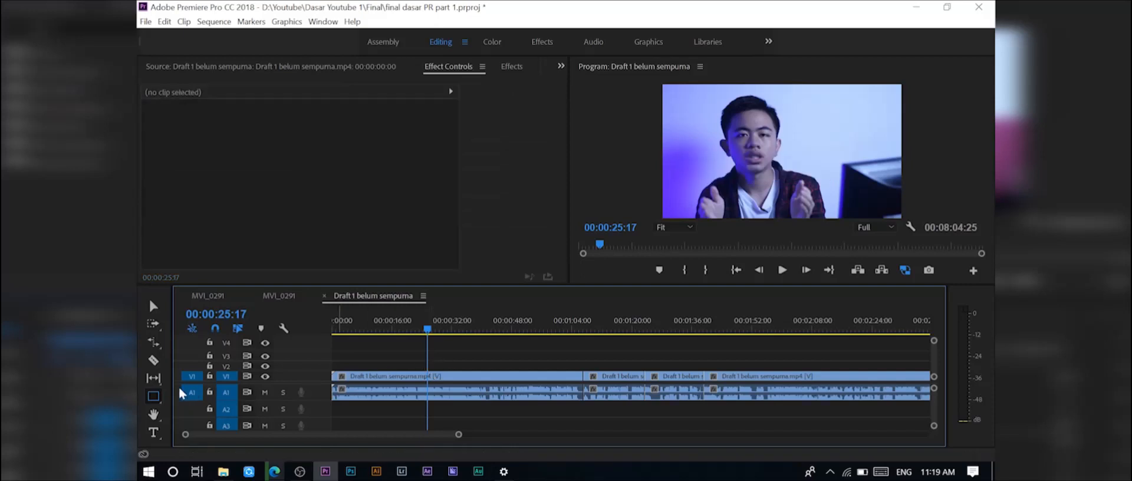
# - Draw a roughly circular shape over the middle of the video frame with the Ellipse Tool, and delete its graphic clip
pyautogui.click(152, 399)
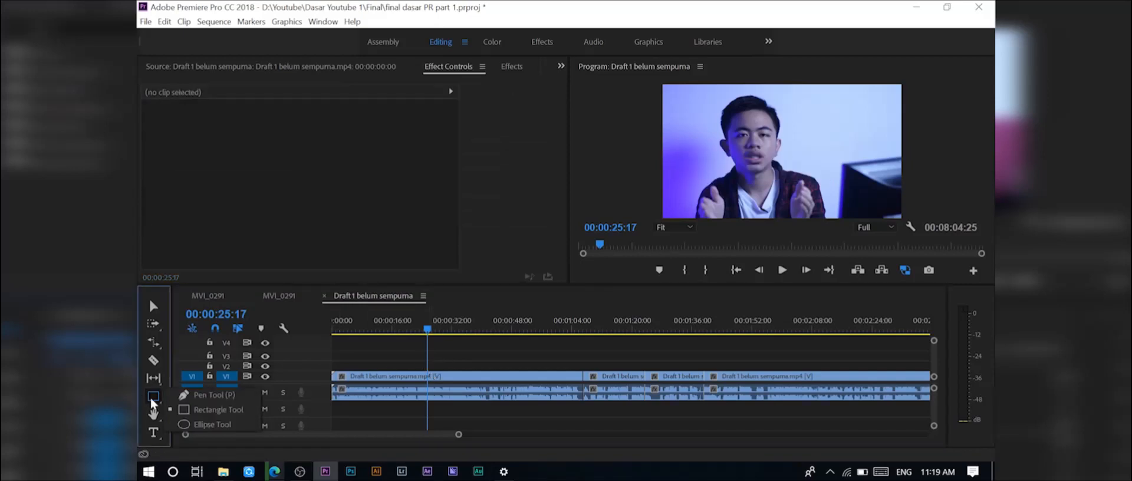
pyautogui.click(191, 425)
pyautogui.moveTo(700, 126); pyautogui.dragTo(779, 196)
pyautogui.click(439, 368)
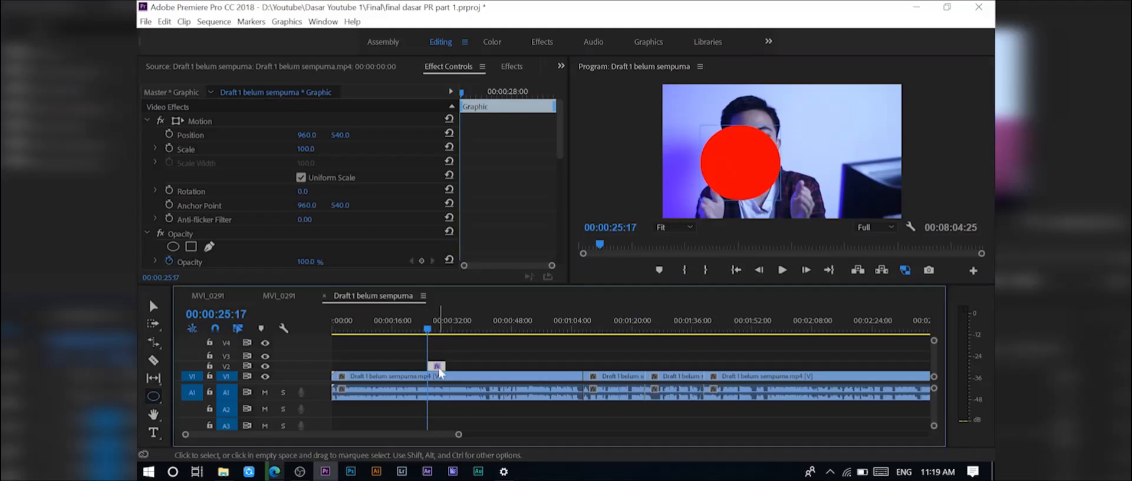
pyautogui.press('Delete')
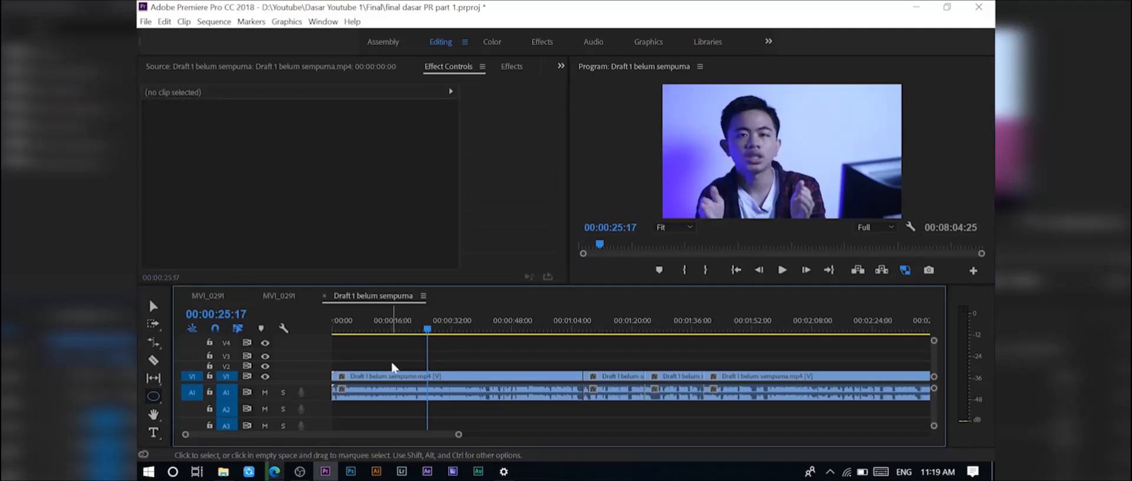
# - Draw a six-point freeform shape over the video frame with the Pen Tool, and delete its graphic clip from the timeline
pyautogui.click(153, 398)
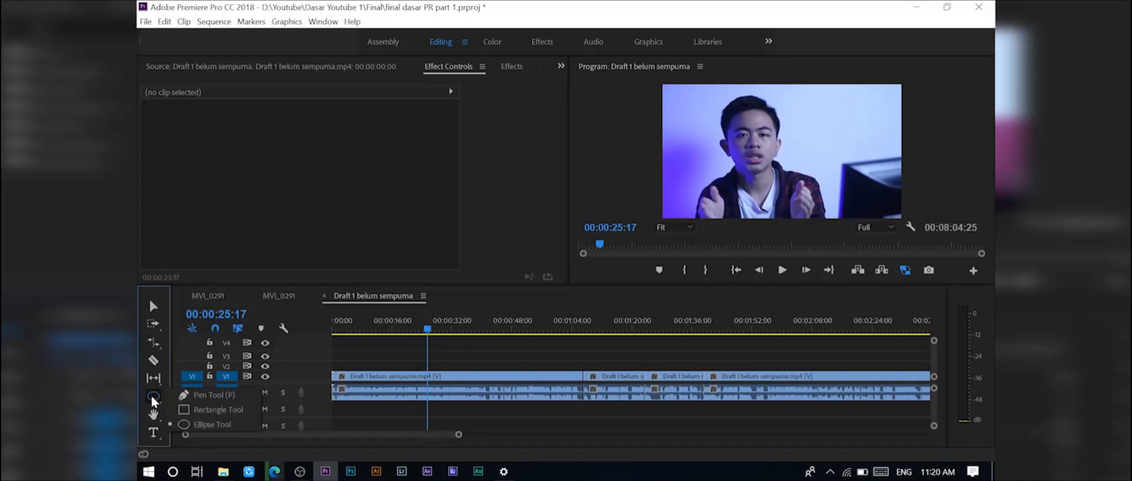
pyautogui.click(179, 397)
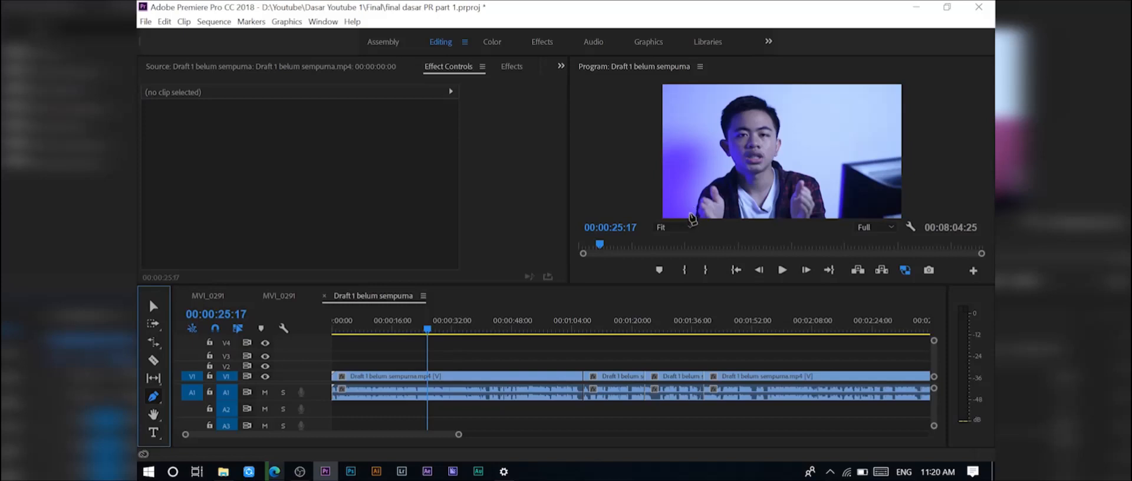
pyautogui.click(694, 100)
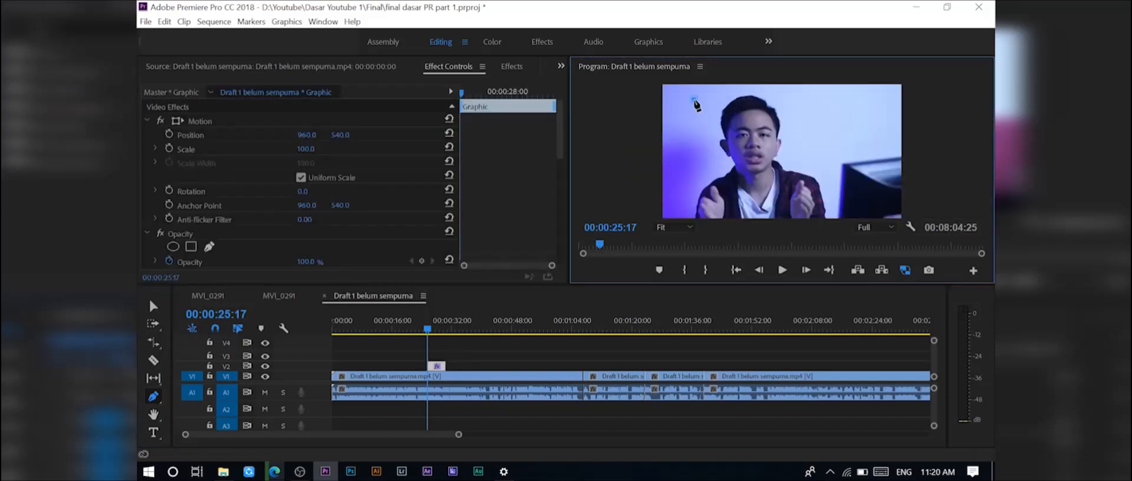
pyautogui.click(805, 93)
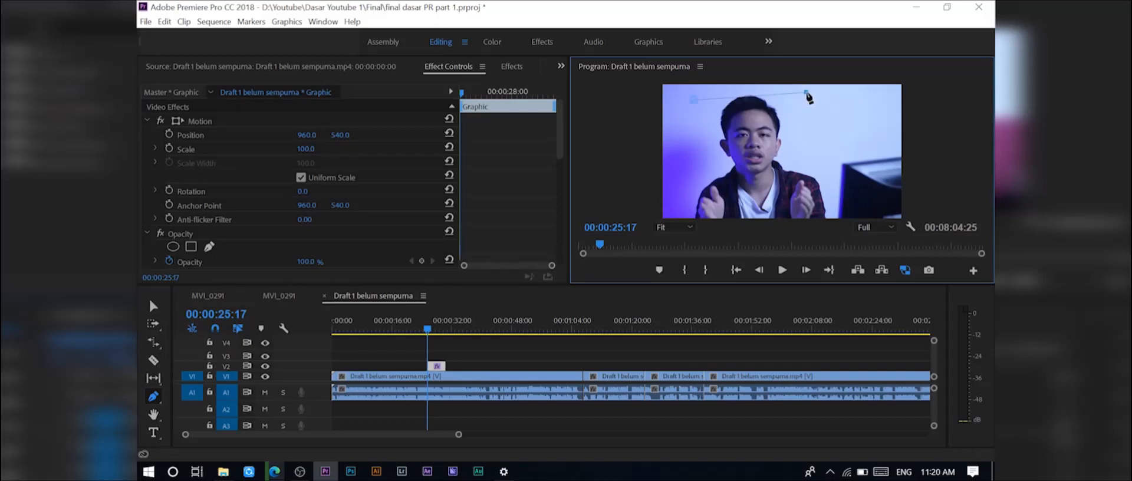
pyautogui.click(817, 142)
pyautogui.click(700, 157)
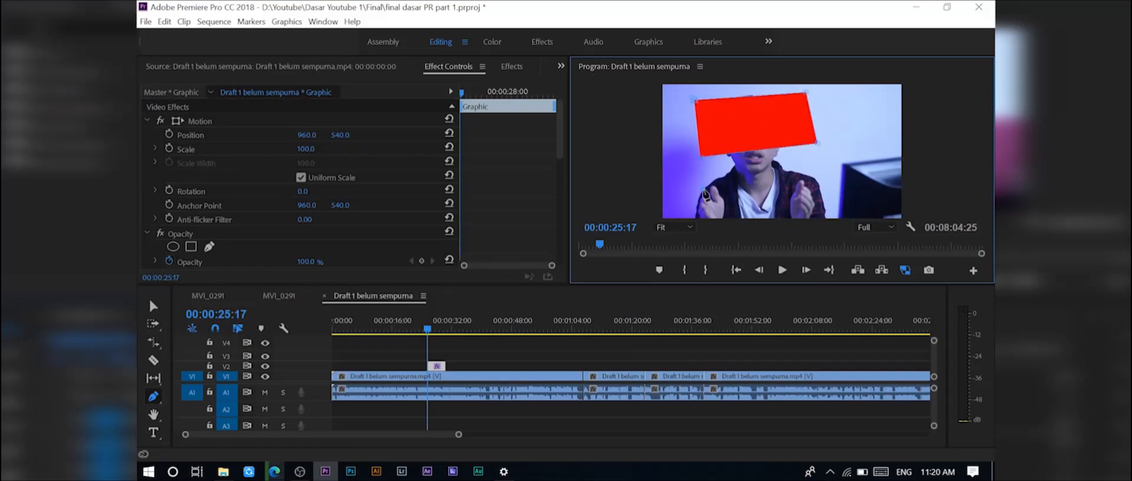
pyautogui.click(772, 188)
pyautogui.click(802, 177)
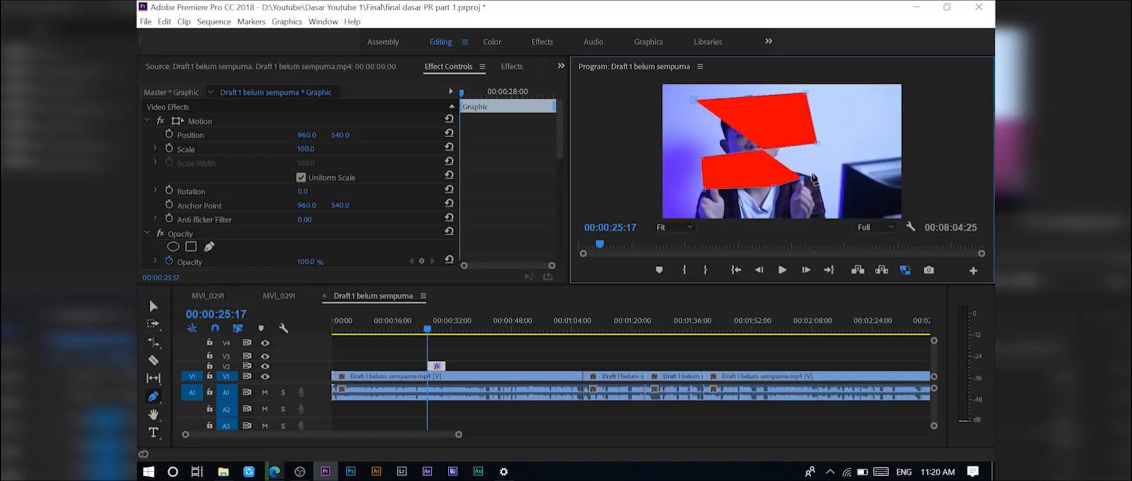
pyautogui.click(441, 363)
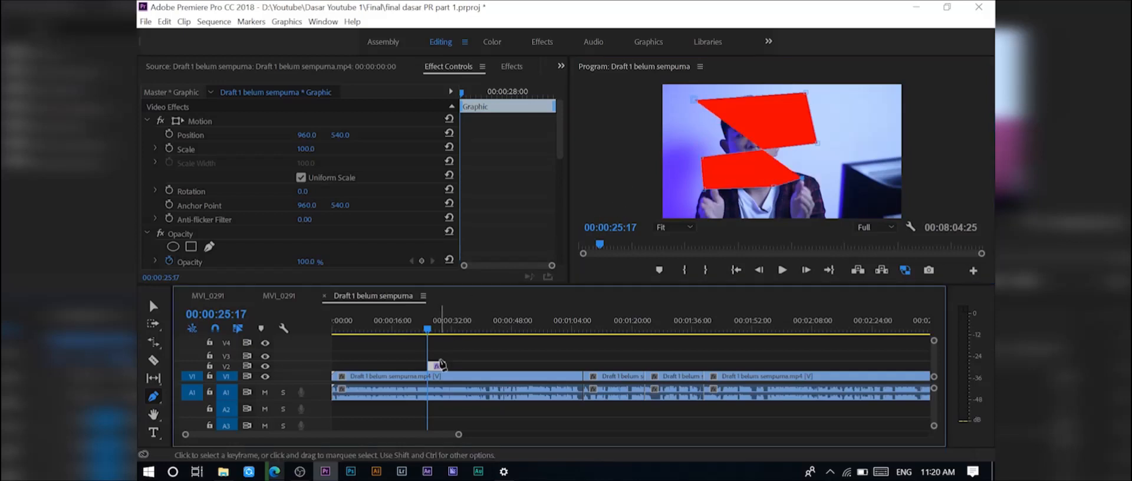
pyautogui.press('Delete')
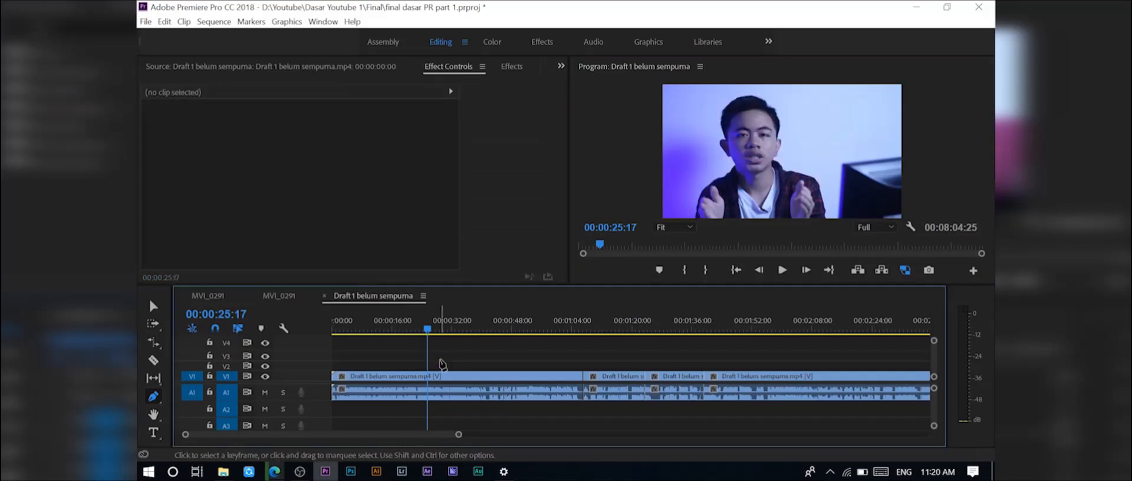
# - Pan the timeline forward and back with the Hand Tool to view its different sections
pyautogui.click(154, 414)
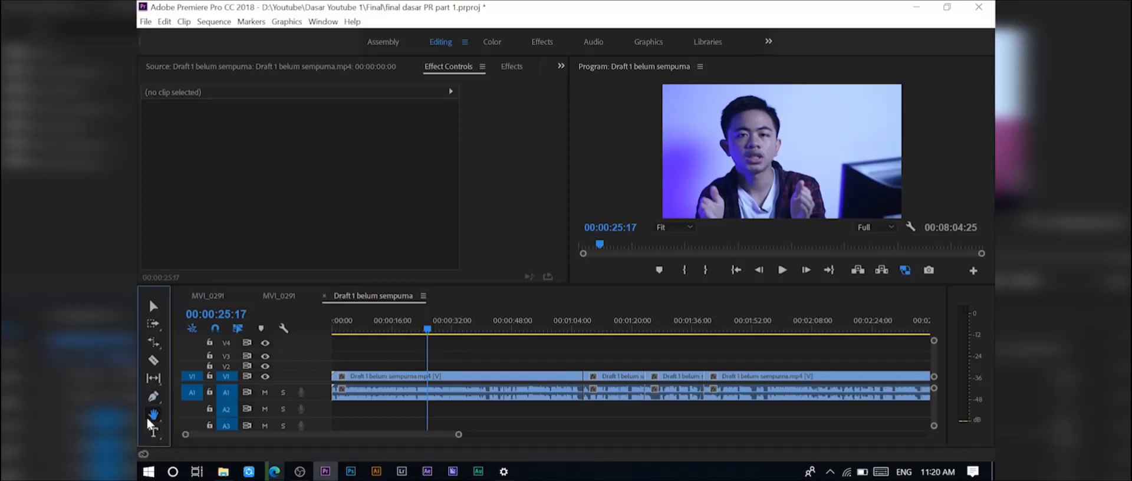
pyautogui.click(790, 145)
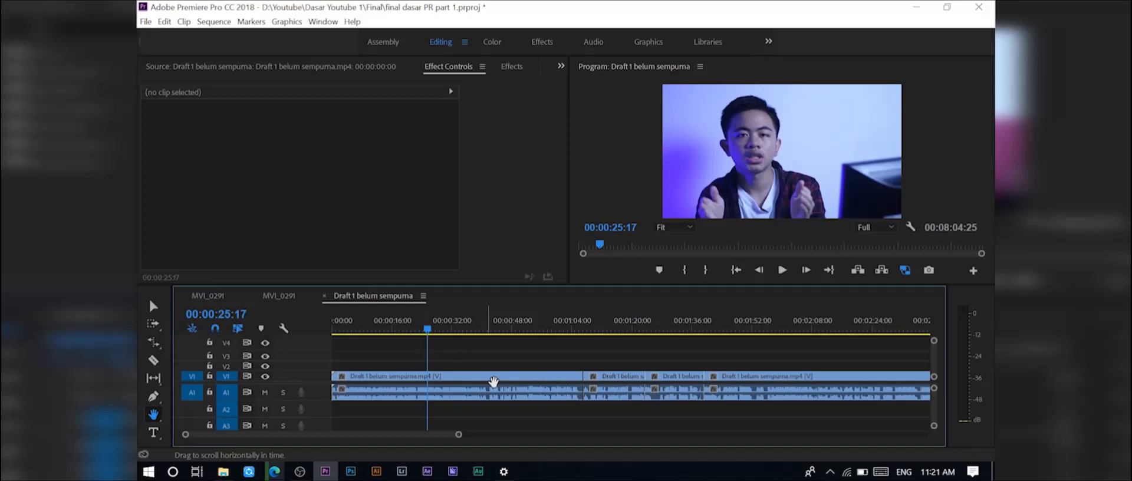
pyautogui.scroll(-5, 494, 386)
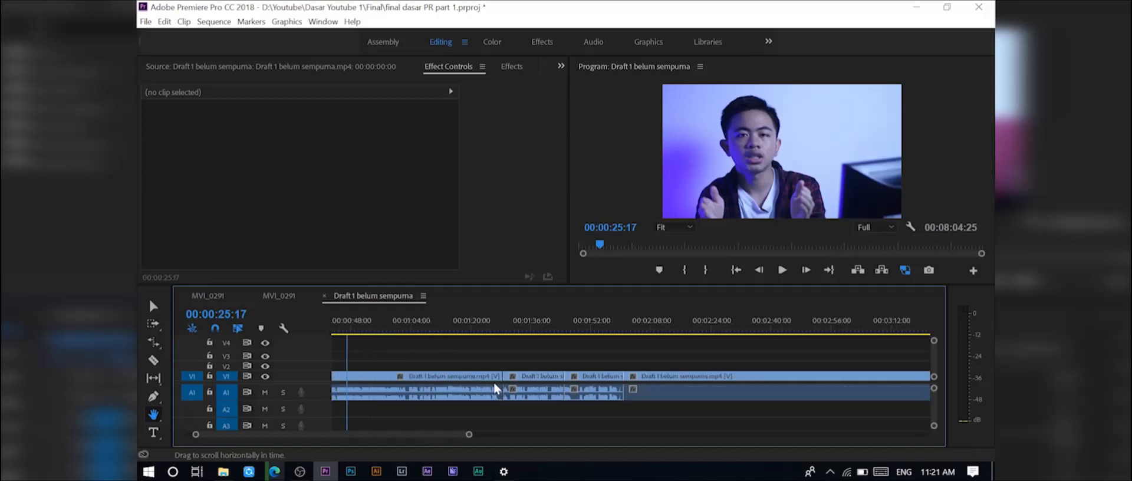
pyautogui.scroll(5, 494, 388)
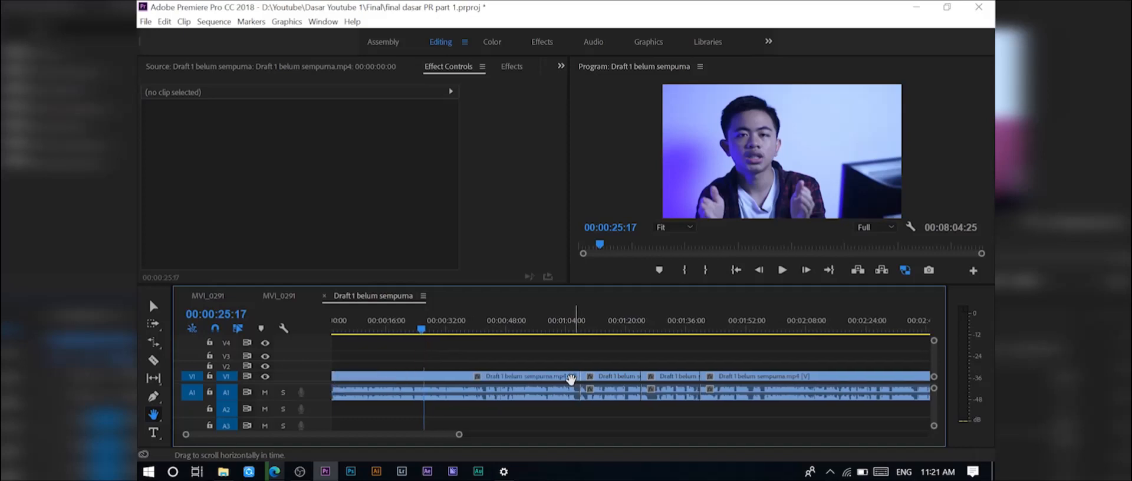
pyautogui.moveTo(575, 387); pyautogui.dragTo(449, 387)
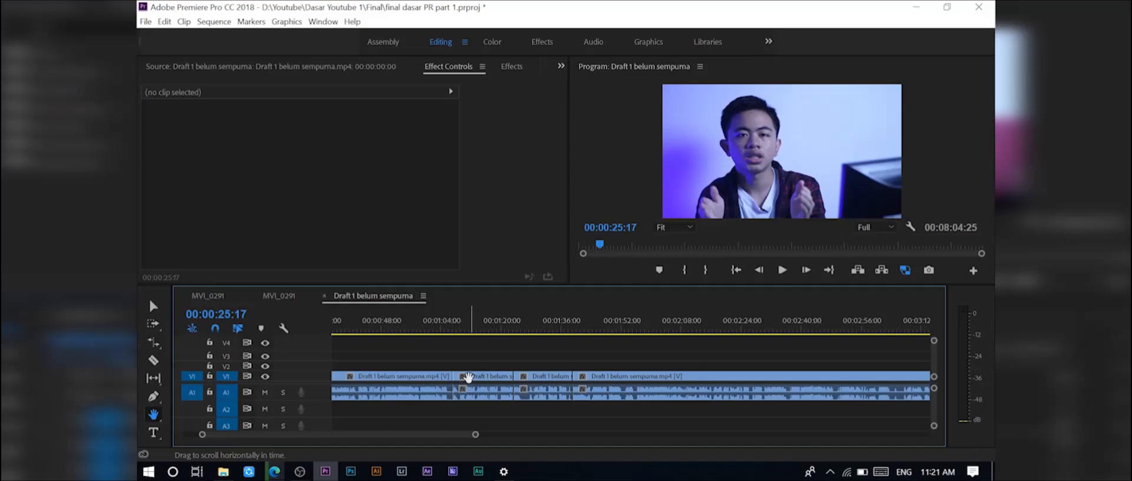
pyautogui.hotkey('ctrl', 's')
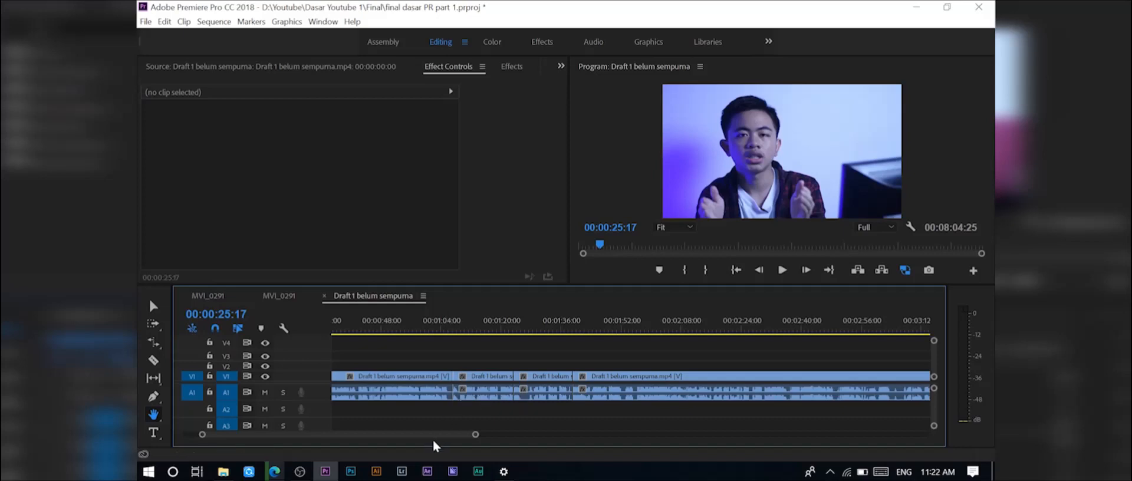
pyautogui.scroll(3, 429, 430)
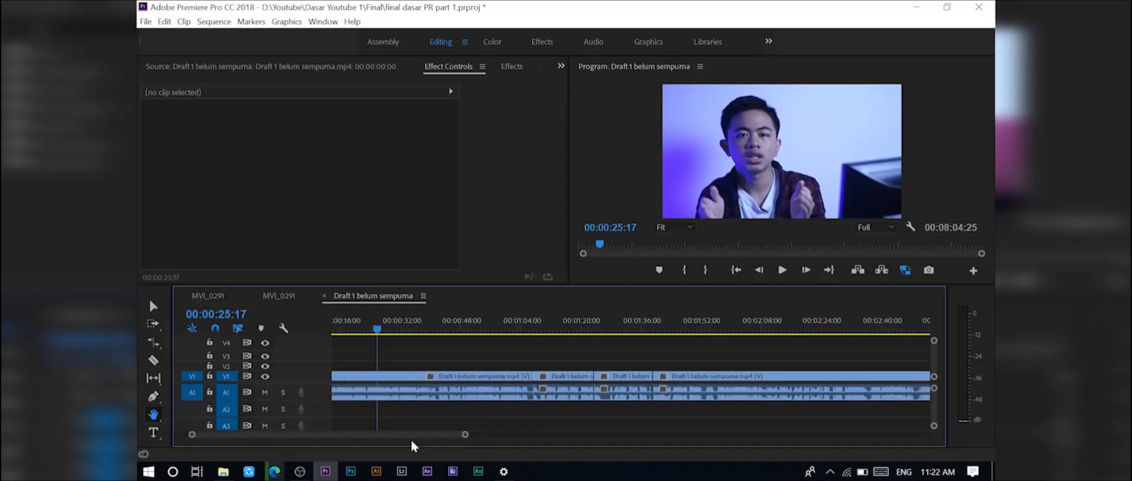
# - Start a text layer with the Type Tool near the video frame's upper-left corner, with the playhead at 00:00:29:07
pyautogui.click(154, 434)
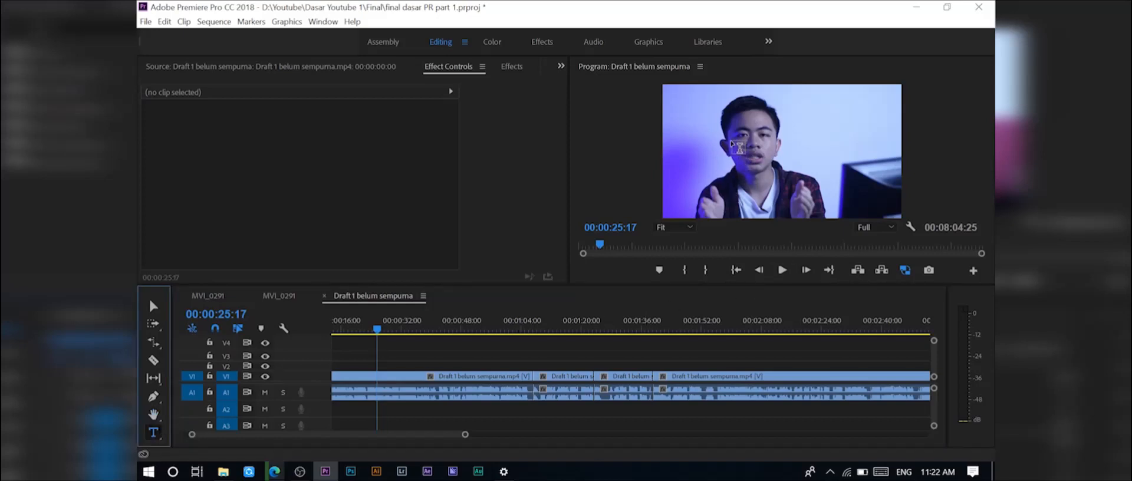
pyautogui.click(712, 142)
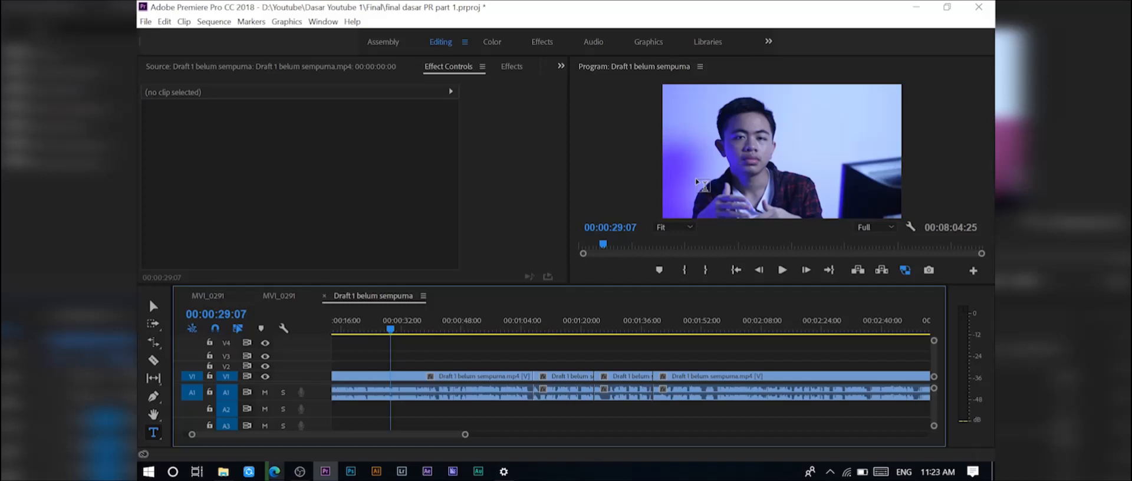
pyautogui.click(687, 95)
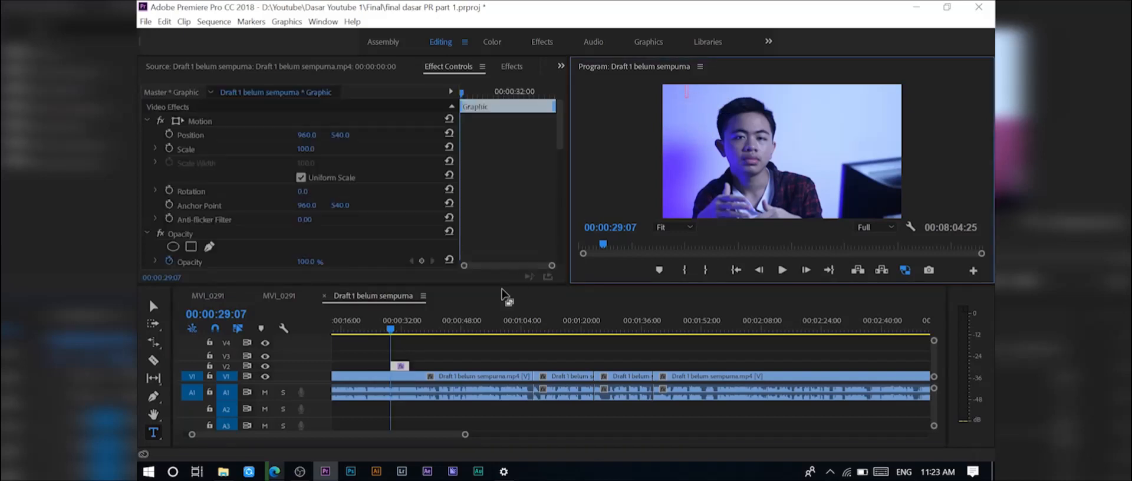